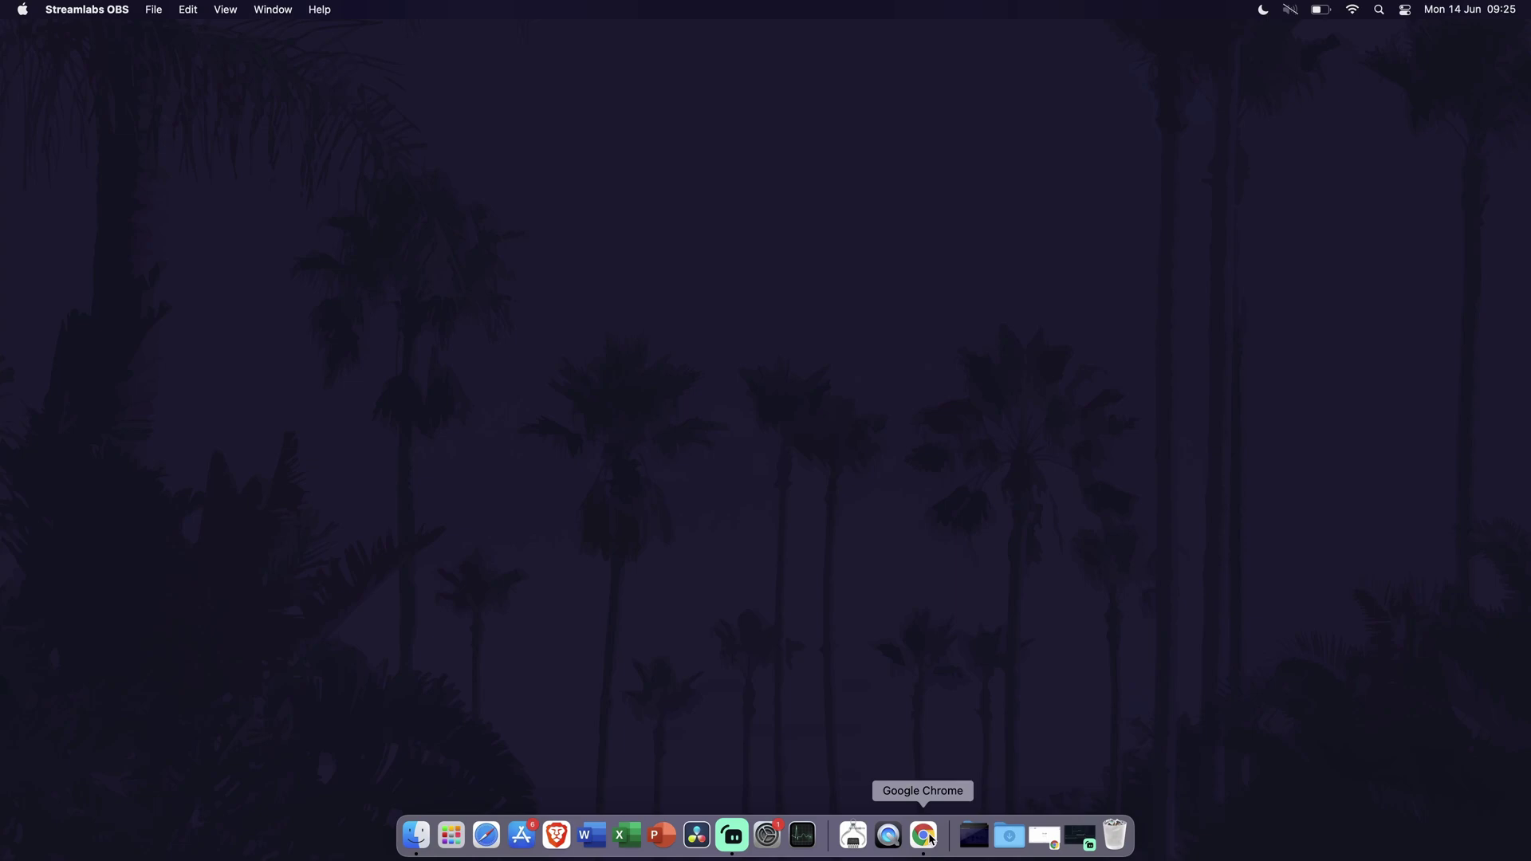
# - Bring Google Chrome to the front and quit it entirely with Command+Q
pyautogui.click(924, 835)
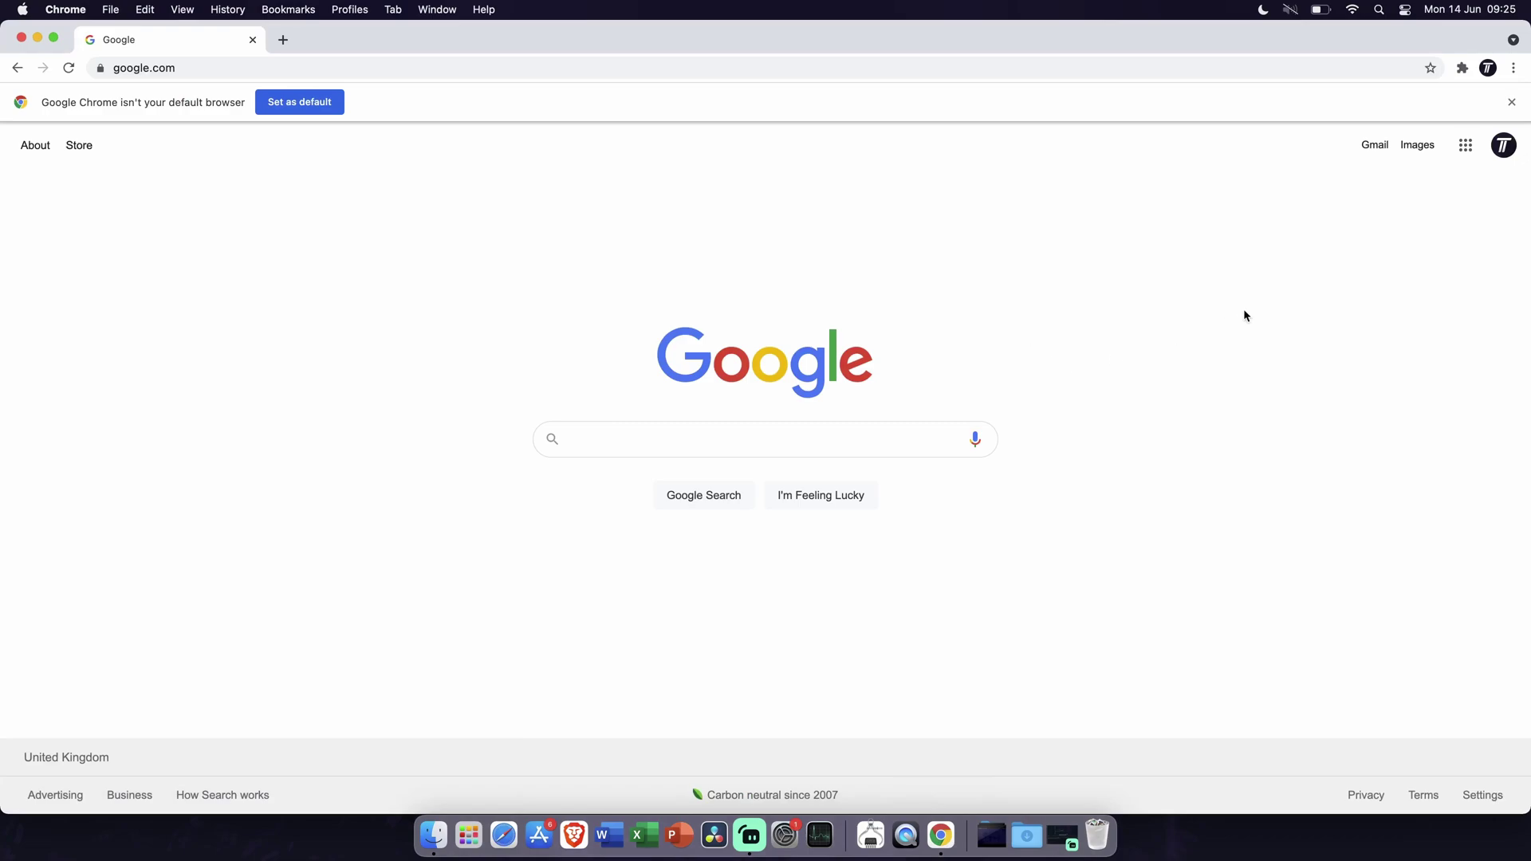
pyautogui.press('super+q')
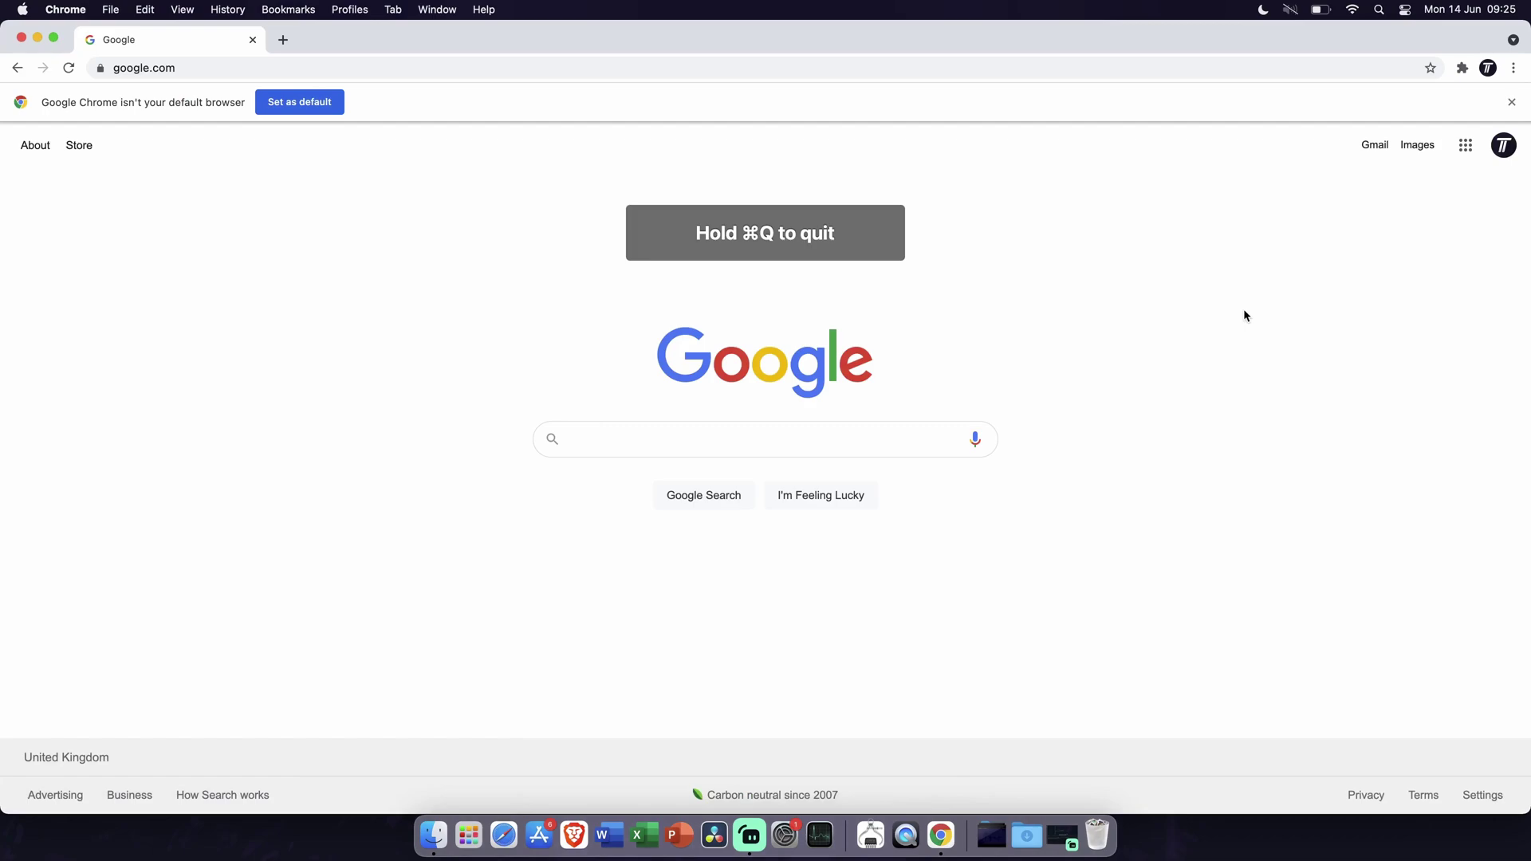
pyautogui.press('super+q')
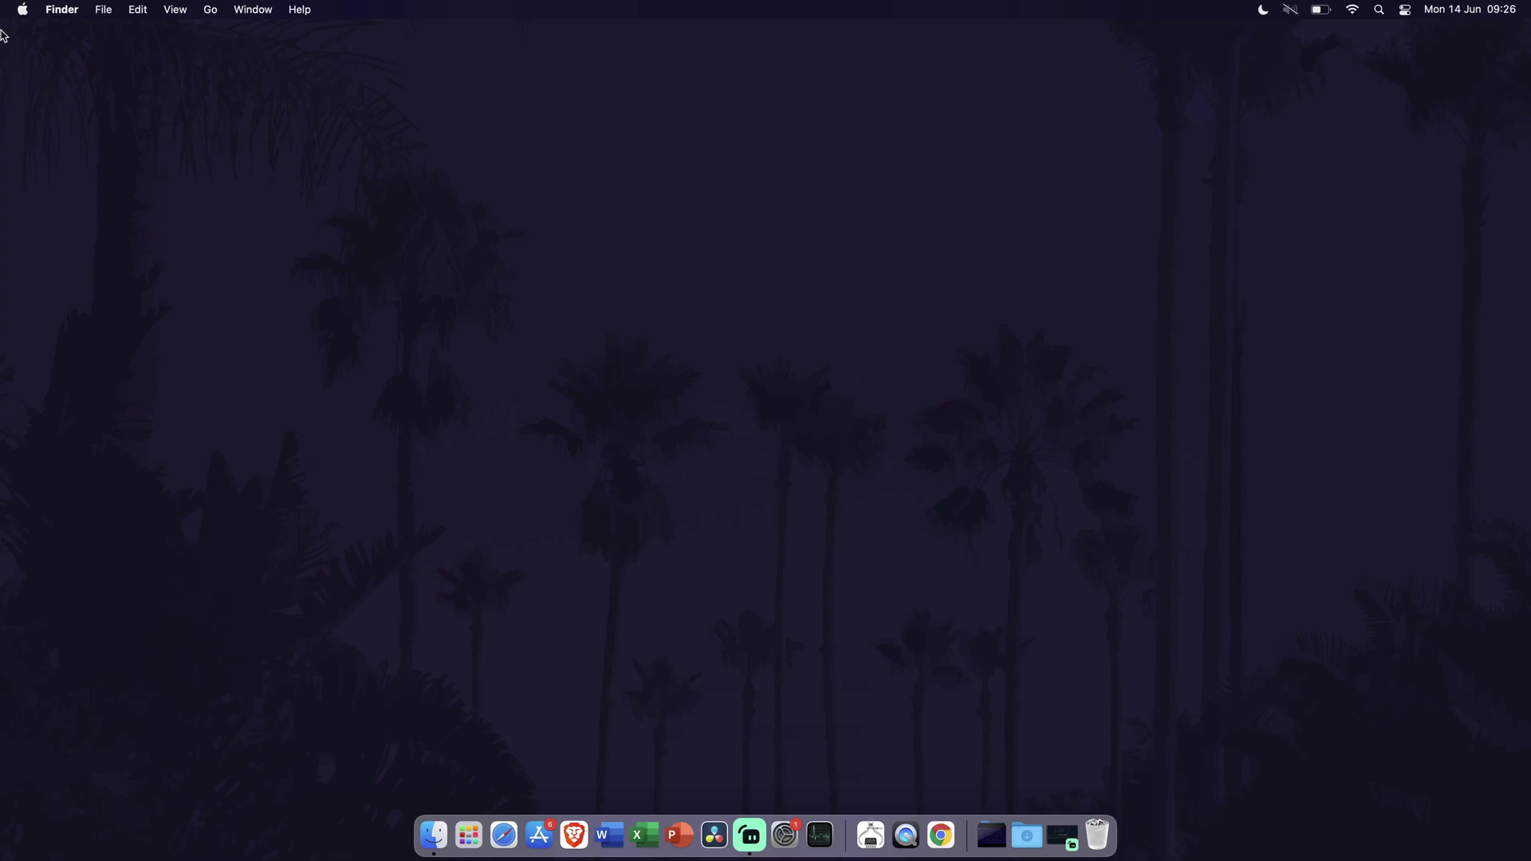
# - Go to System Preferences > Users & Groups > Login Items and select Brave Browser 2
pyautogui.click(23, 10)
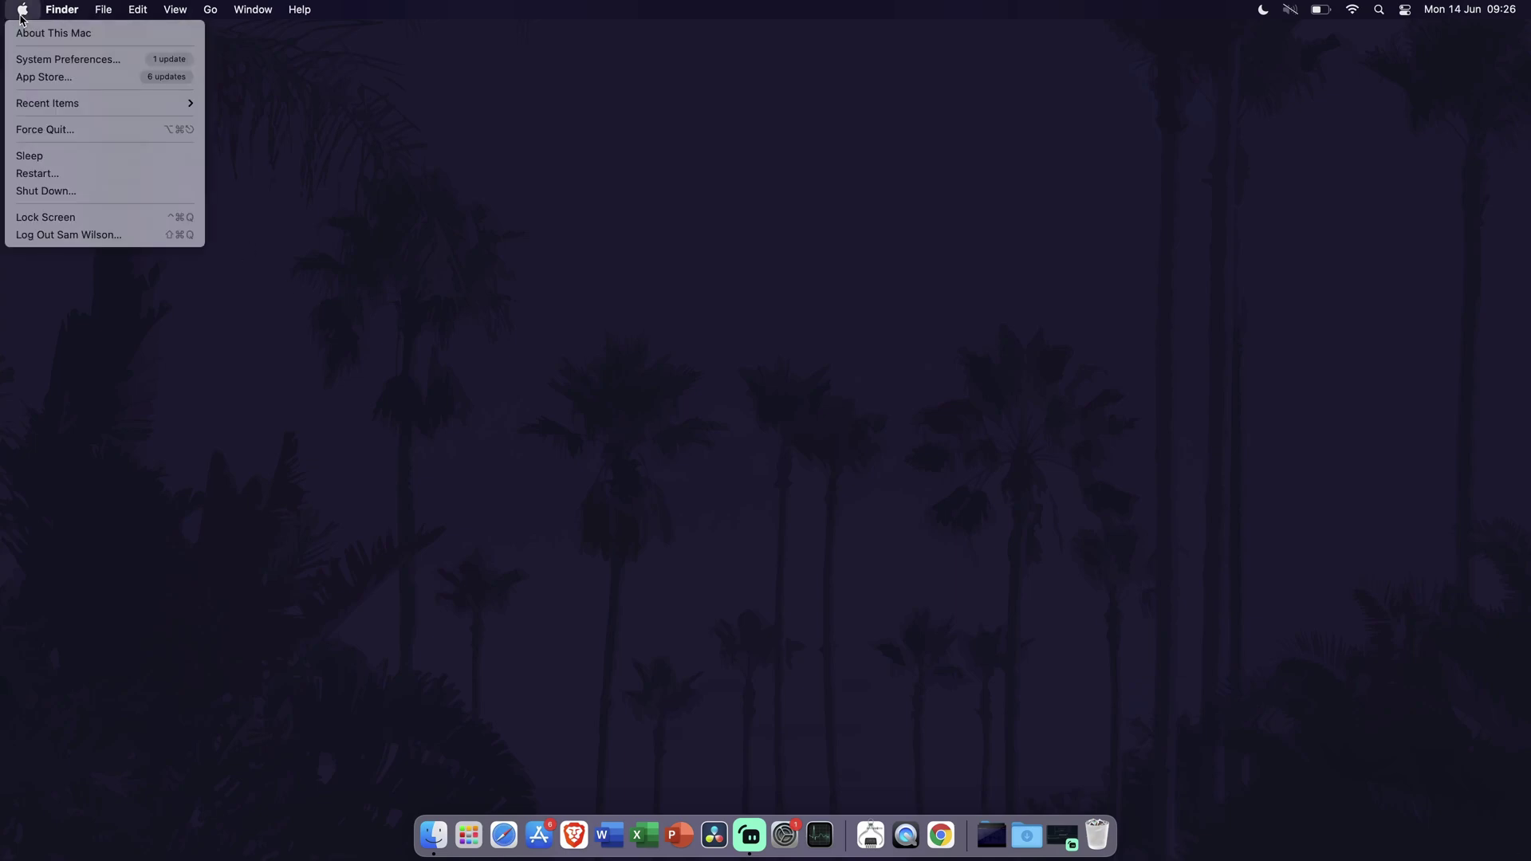
pyautogui.click(48, 59)
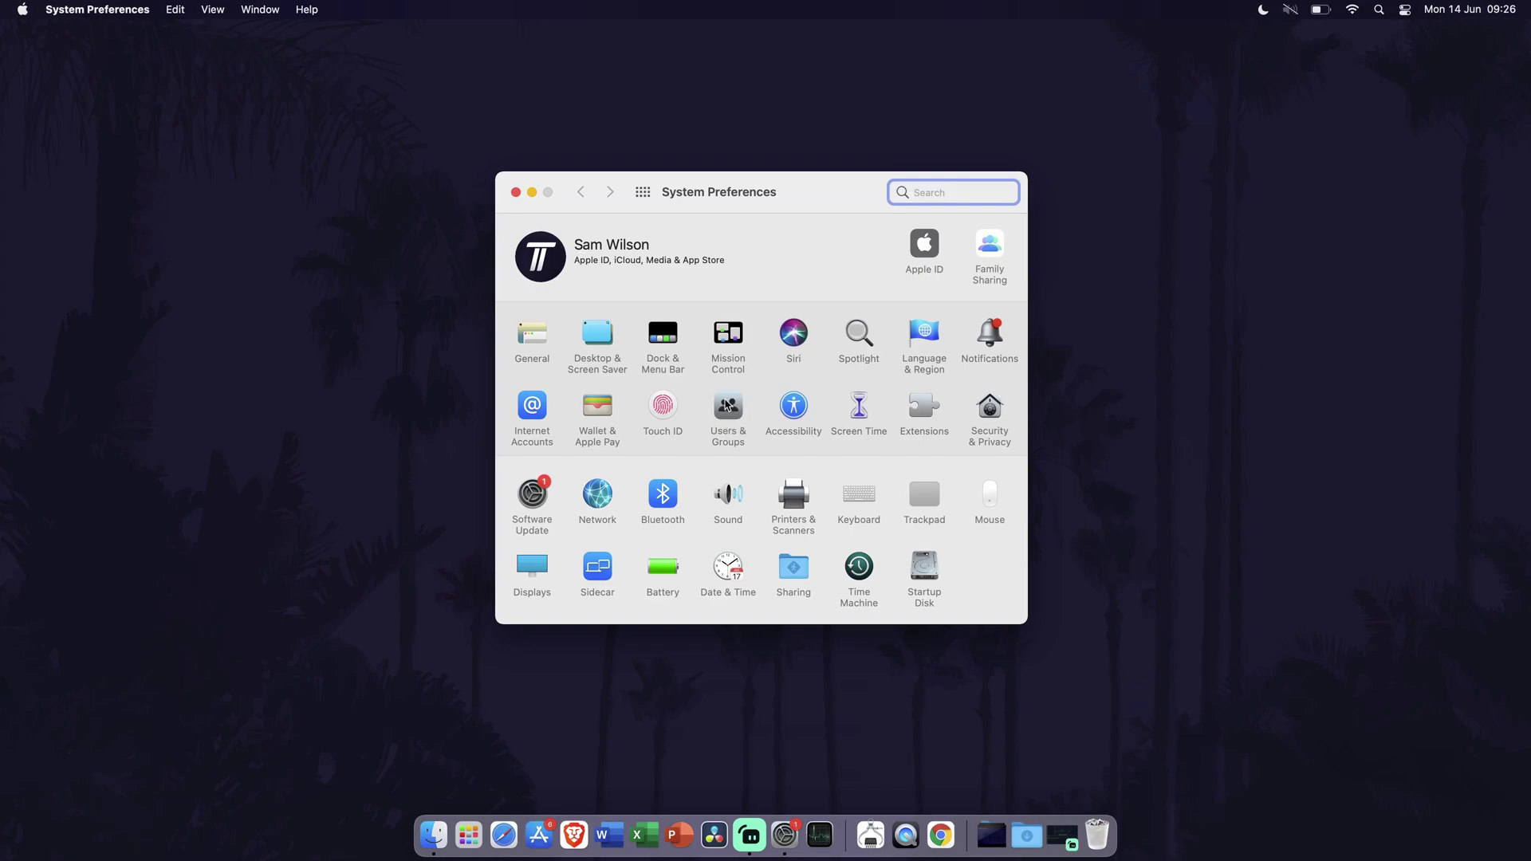
pyautogui.click(732, 421)
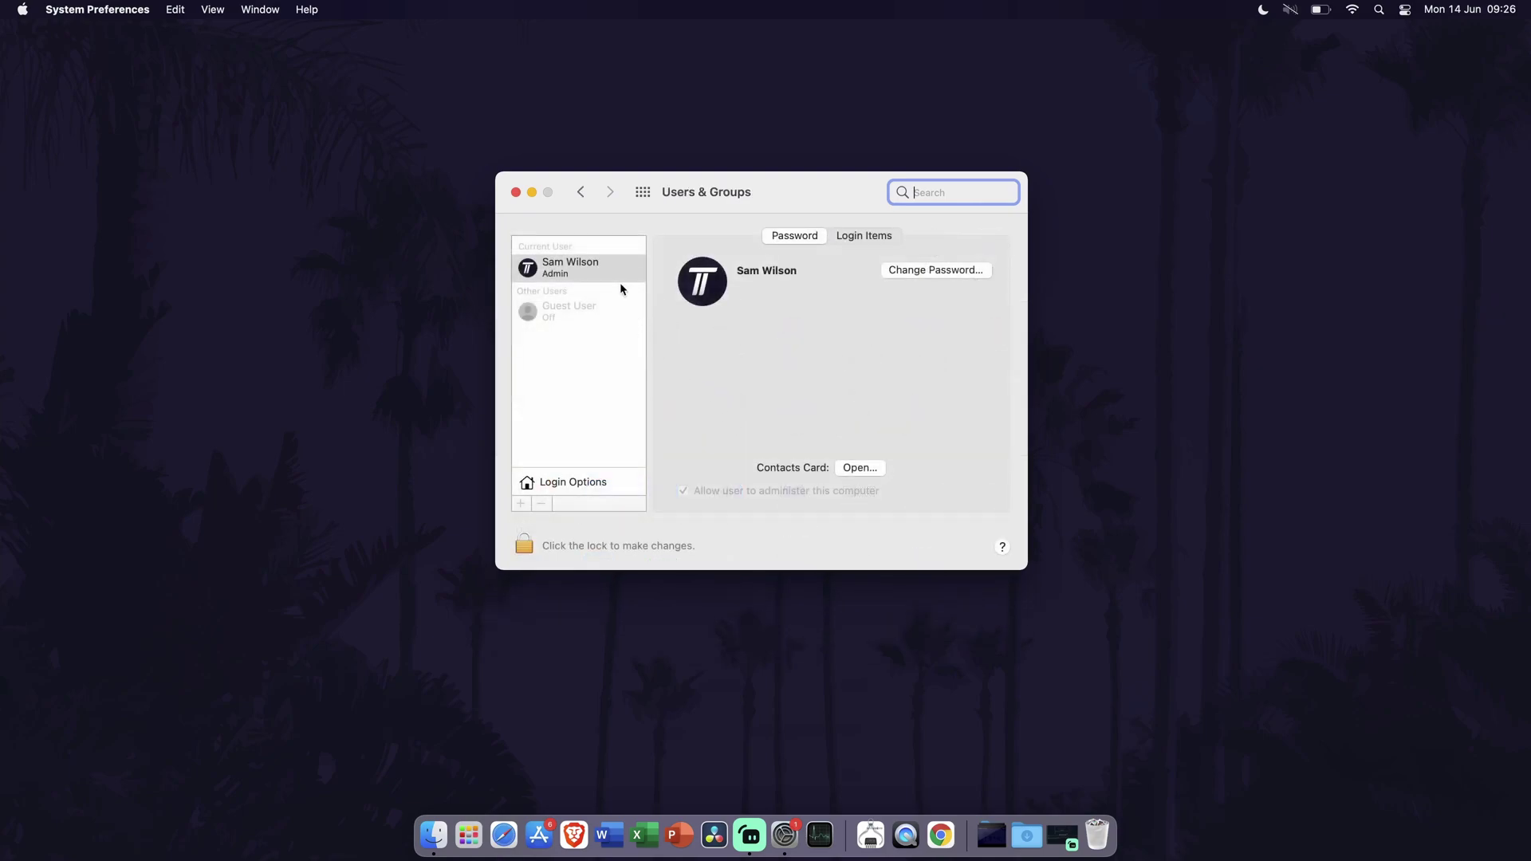
pyautogui.click(856, 236)
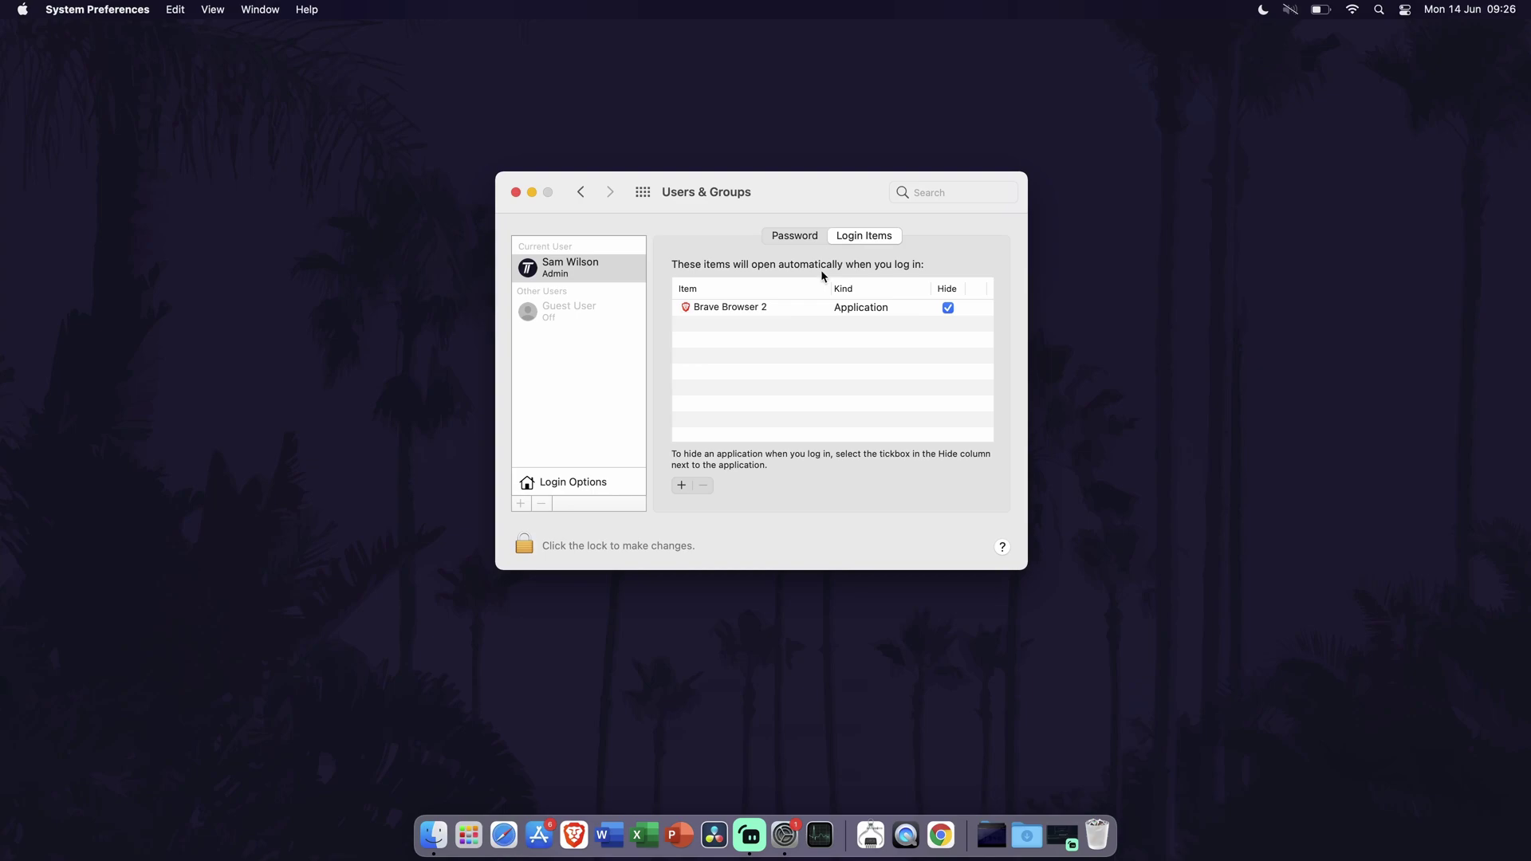
pyautogui.click(805, 309)
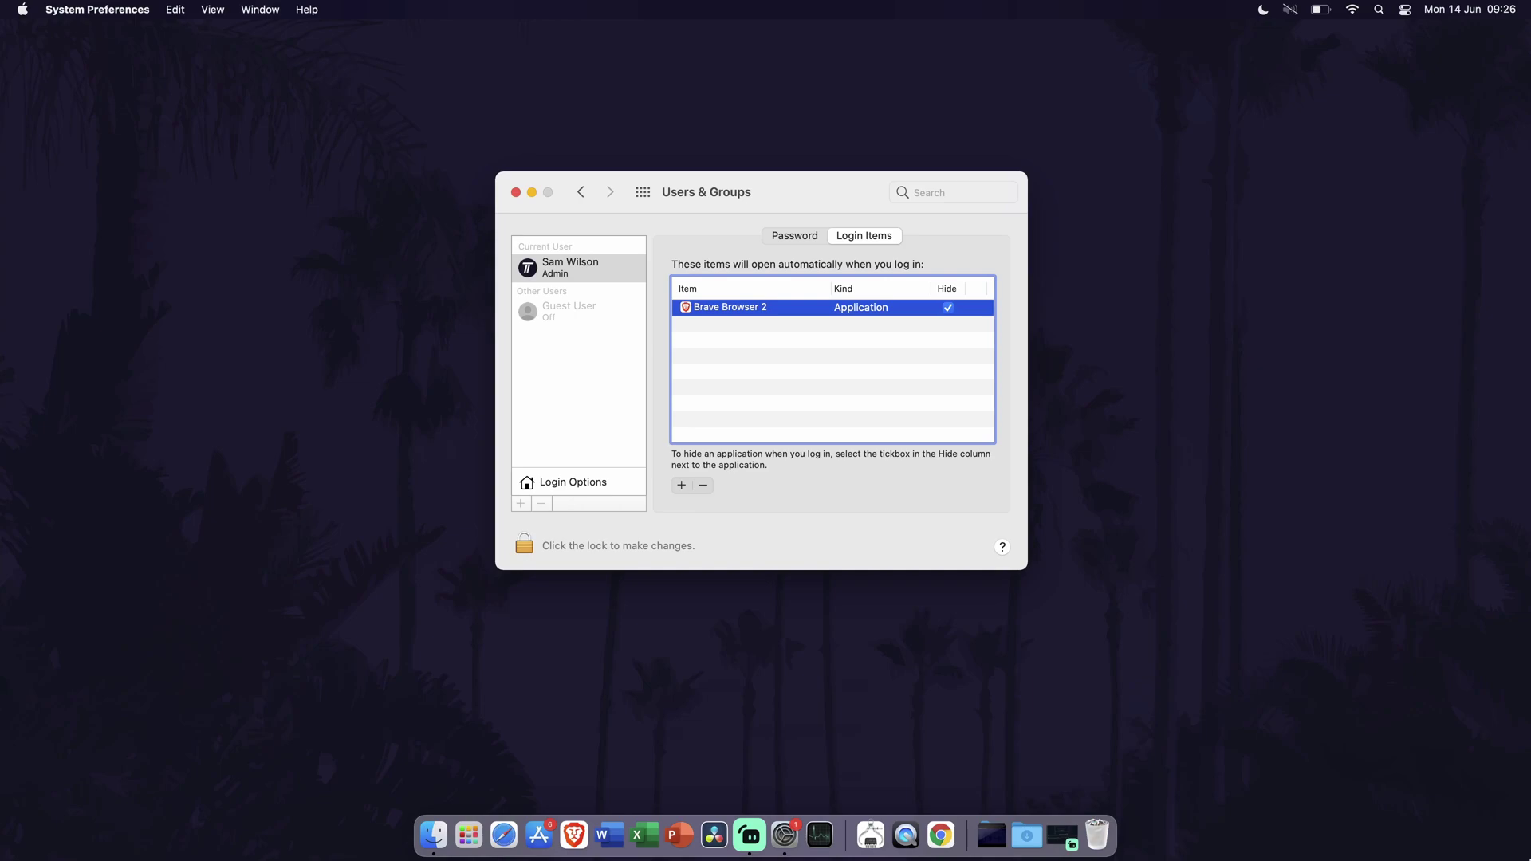
# - Quit System Preferences and adjust the display brightness with the brightness keys
pyautogui.press('super+q')
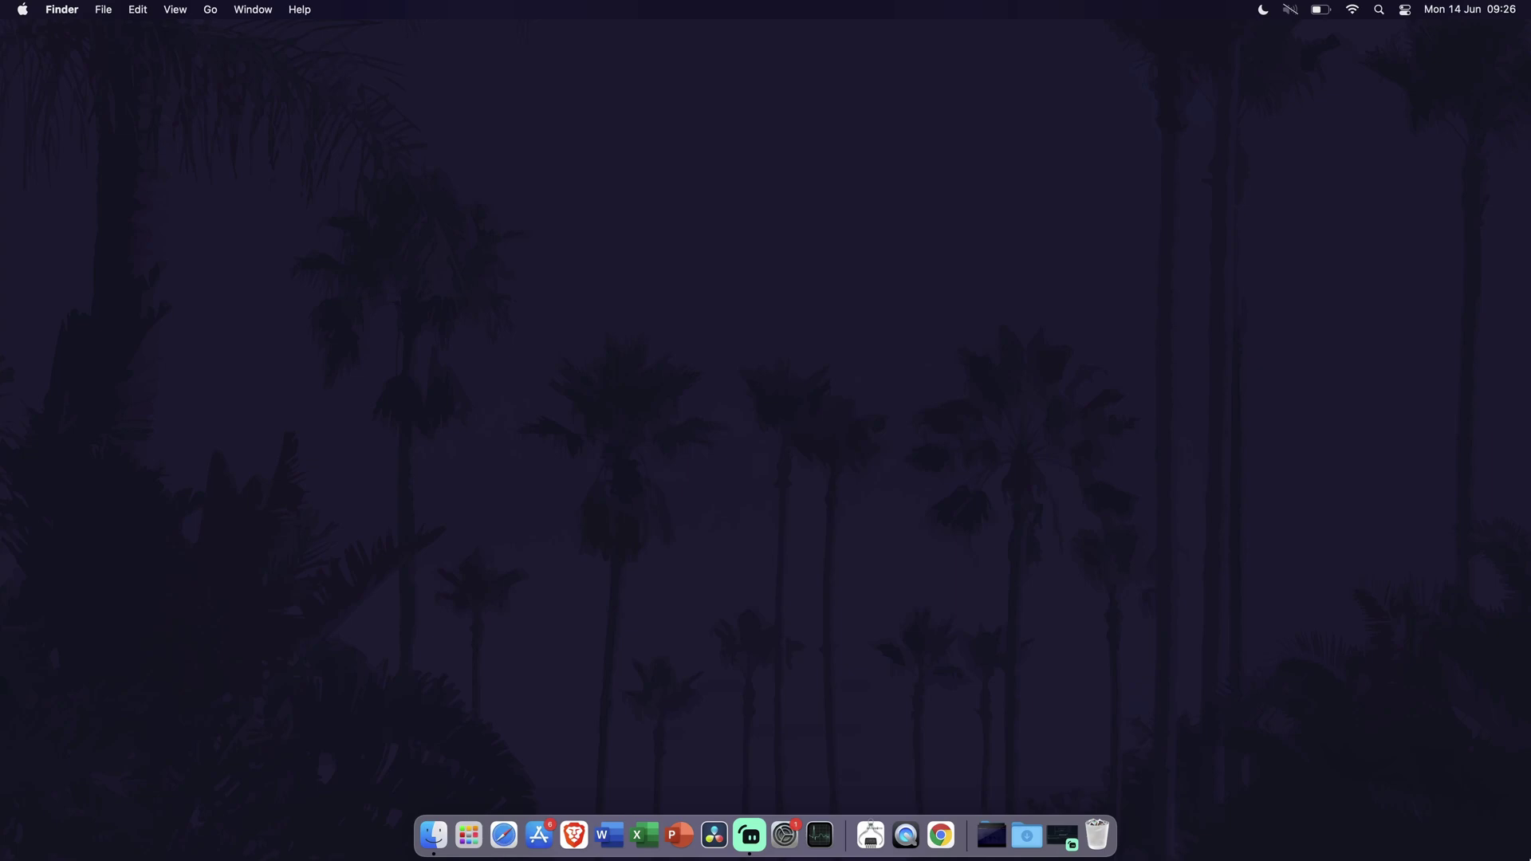
pyautogui.press('XF86MonBrightnessUp')
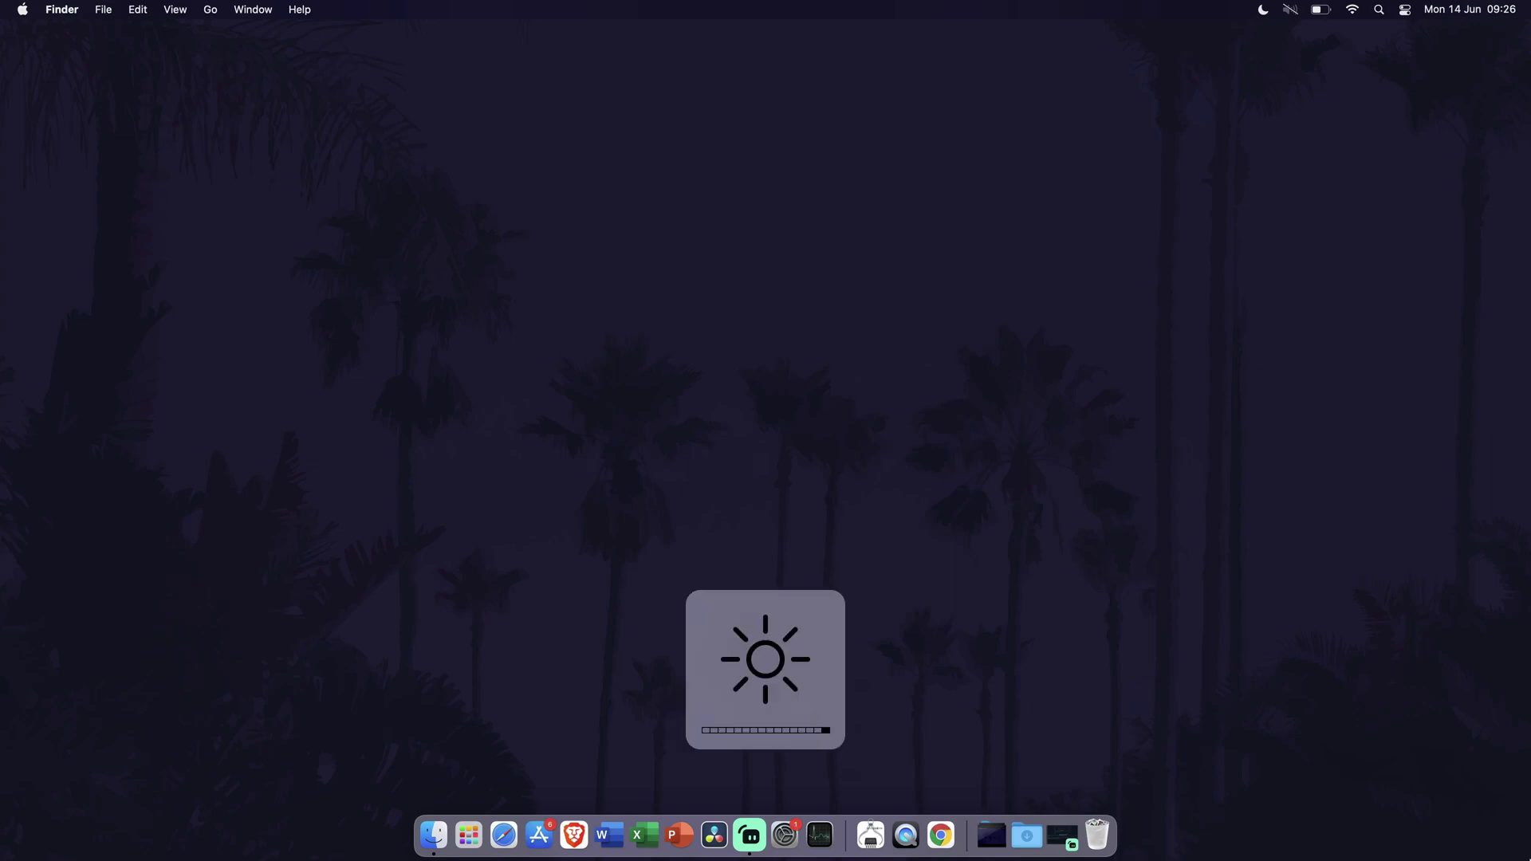
pyautogui.press('XF86MonBrightnessDown')
pyautogui.press('XF86MonBrightnessDown')
pyautogui.press('XF86MonBrightnessDown')
pyautogui.press('XF86MonBrightnessDown')
pyautogui.press('XF86MonBrightnessDown')
pyautogui.press('XF86MonBrightnessDown')
pyautogui.press('XF86MonBrightnessUp')
pyautogui.press('XF86MonBrightnessUp')
pyautogui.press('XF86MonBrightnessUp')
pyautogui.press('XF86MonBrightnessUp')
pyautogui.press('XF86MonBrightnessUp')
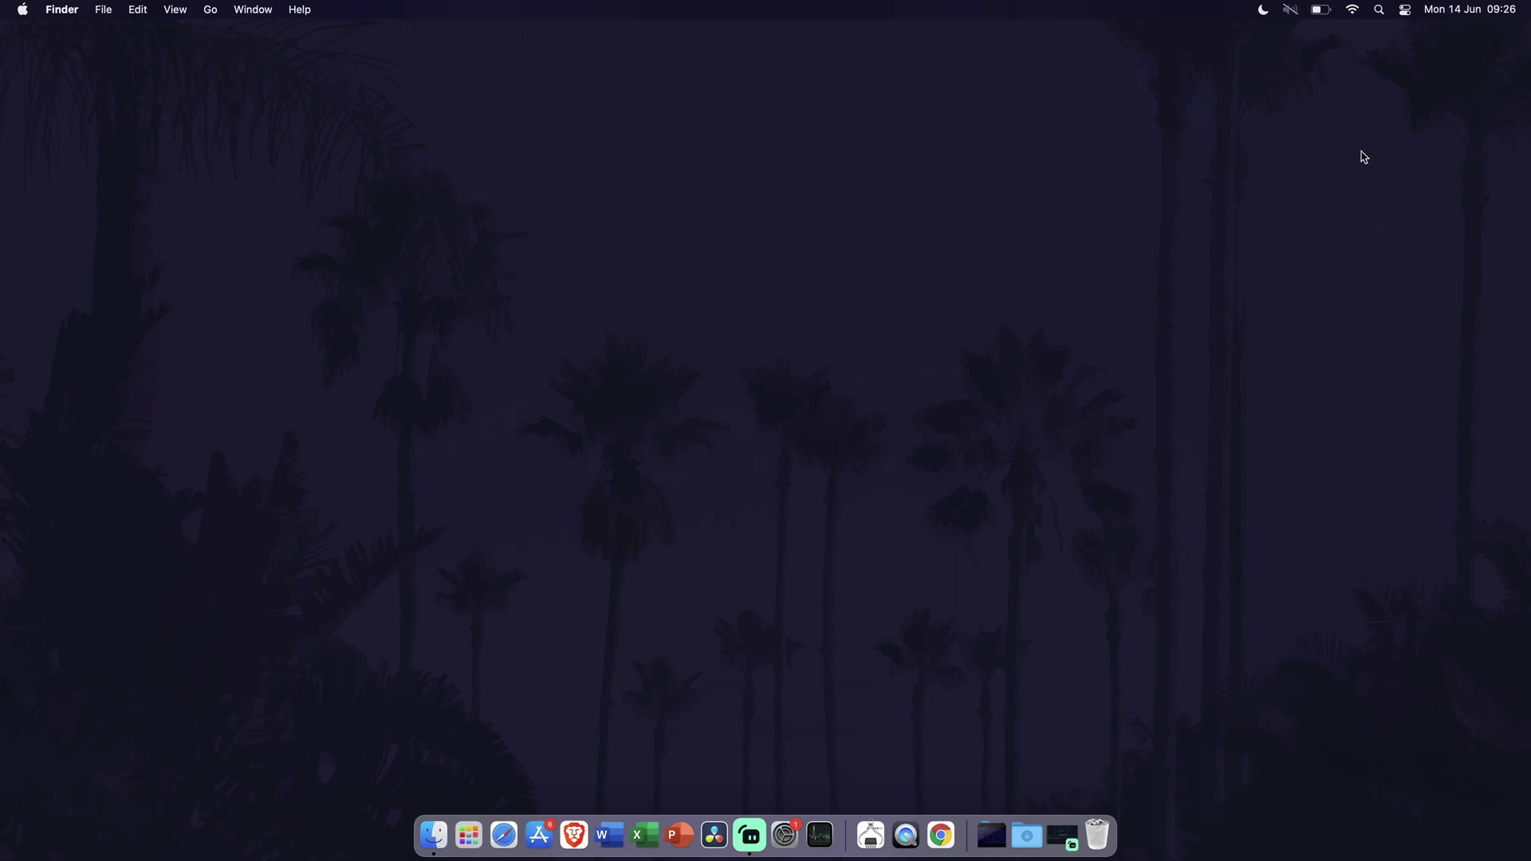
# - Turn the keyboard backlight down to a low level via Control Center's Keyboard Brightness slider
pyautogui.click(1406, 15)
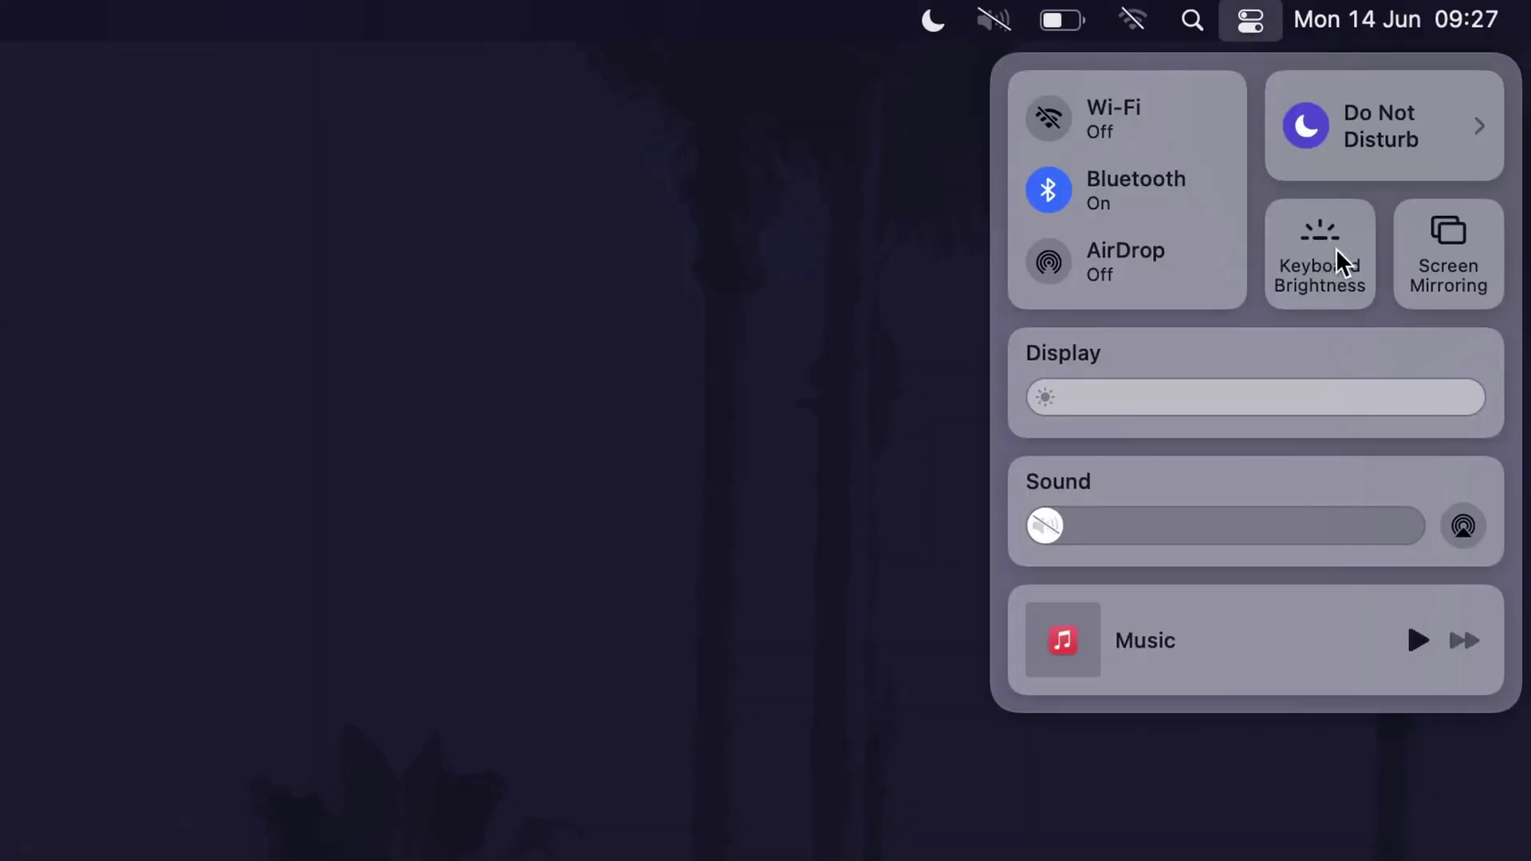
pyautogui.click(1326, 240)
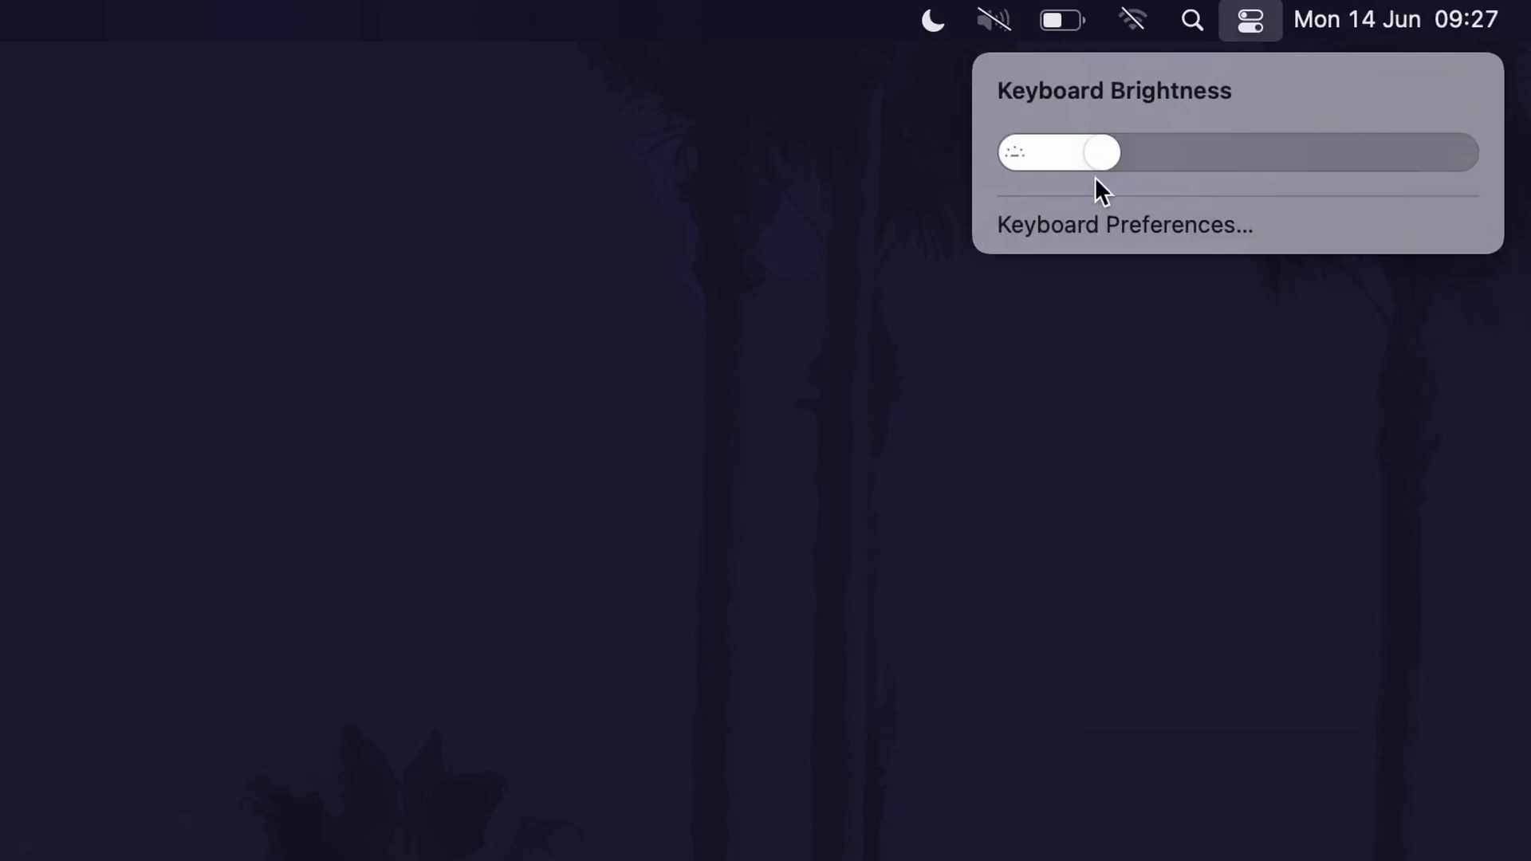
pyautogui.moveTo(1065, 159); pyautogui.dragTo(1095, 168)
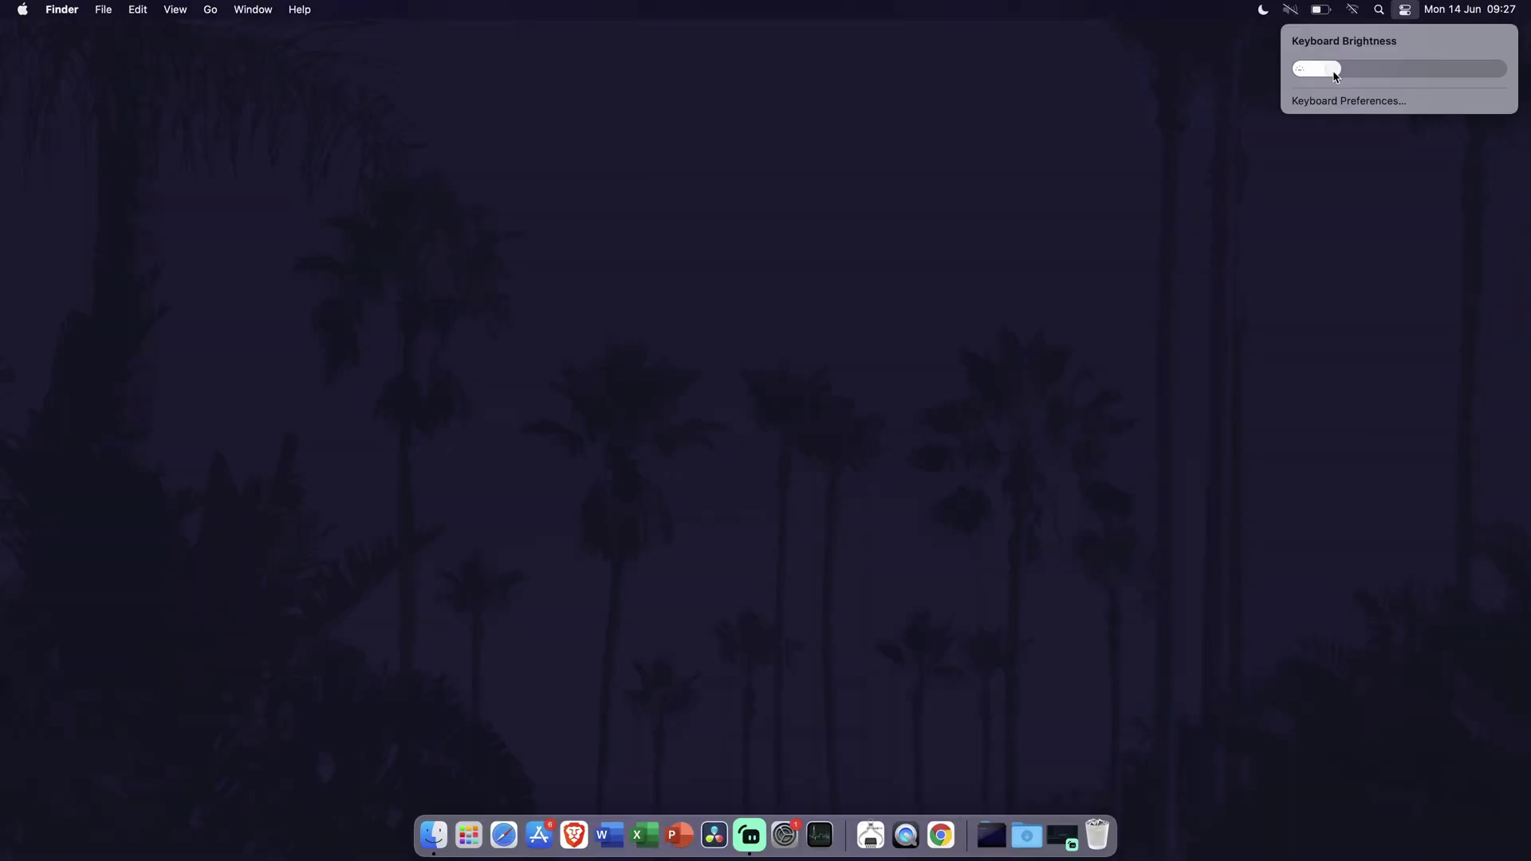
pyautogui.moveTo(1336, 75); pyautogui.dragTo(1329, 72)
pyautogui.click(1371, 239)
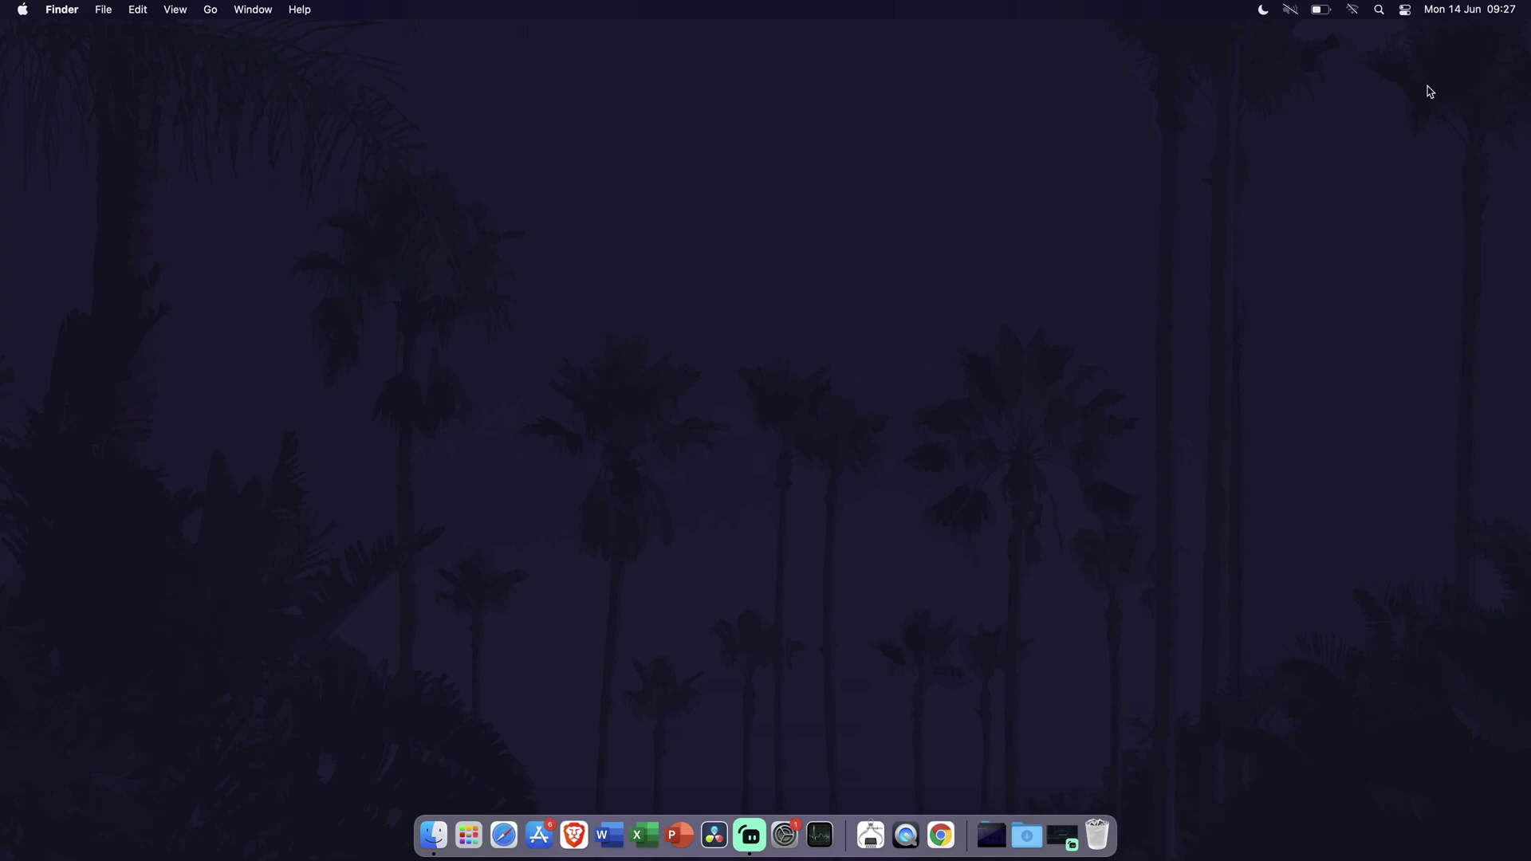
# - Switch Bluetooth off in Control Center, then dismiss the panel
pyautogui.click(1405, 11)
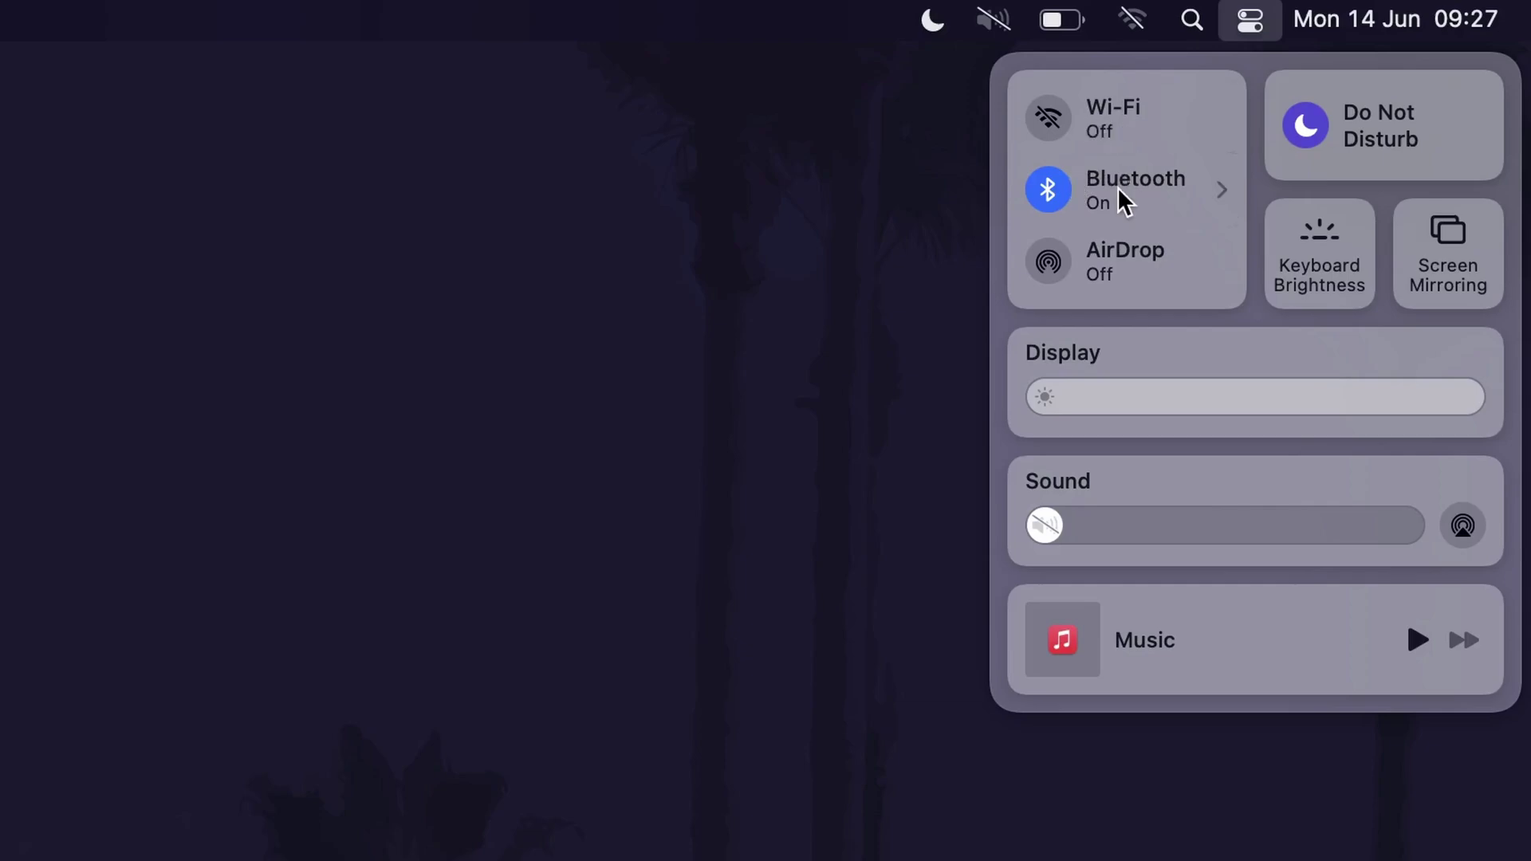
pyautogui.click(1043, 201)
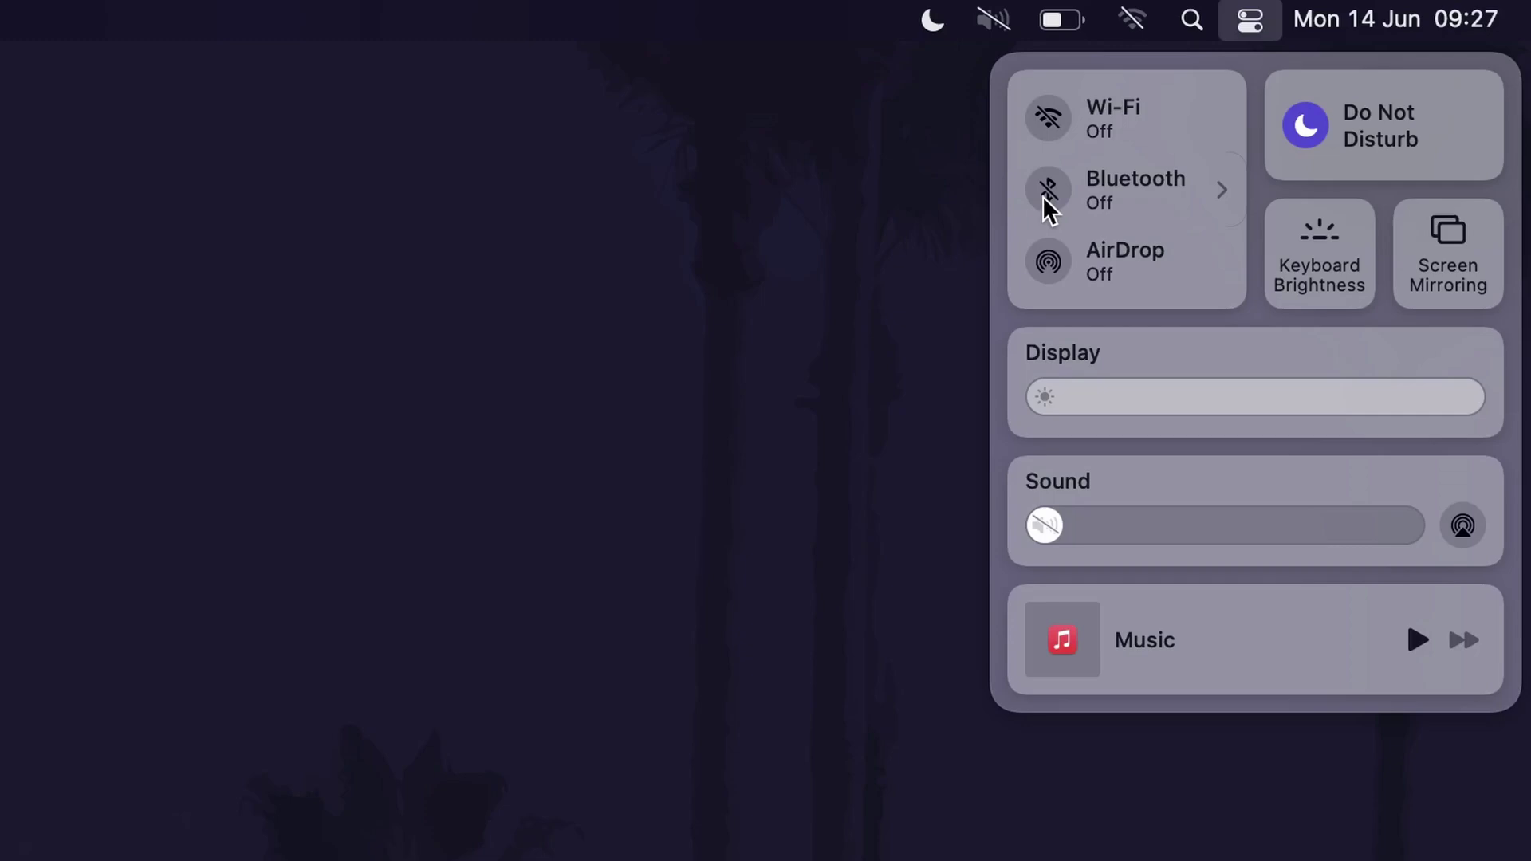
pyautogui.click(1284, 423)
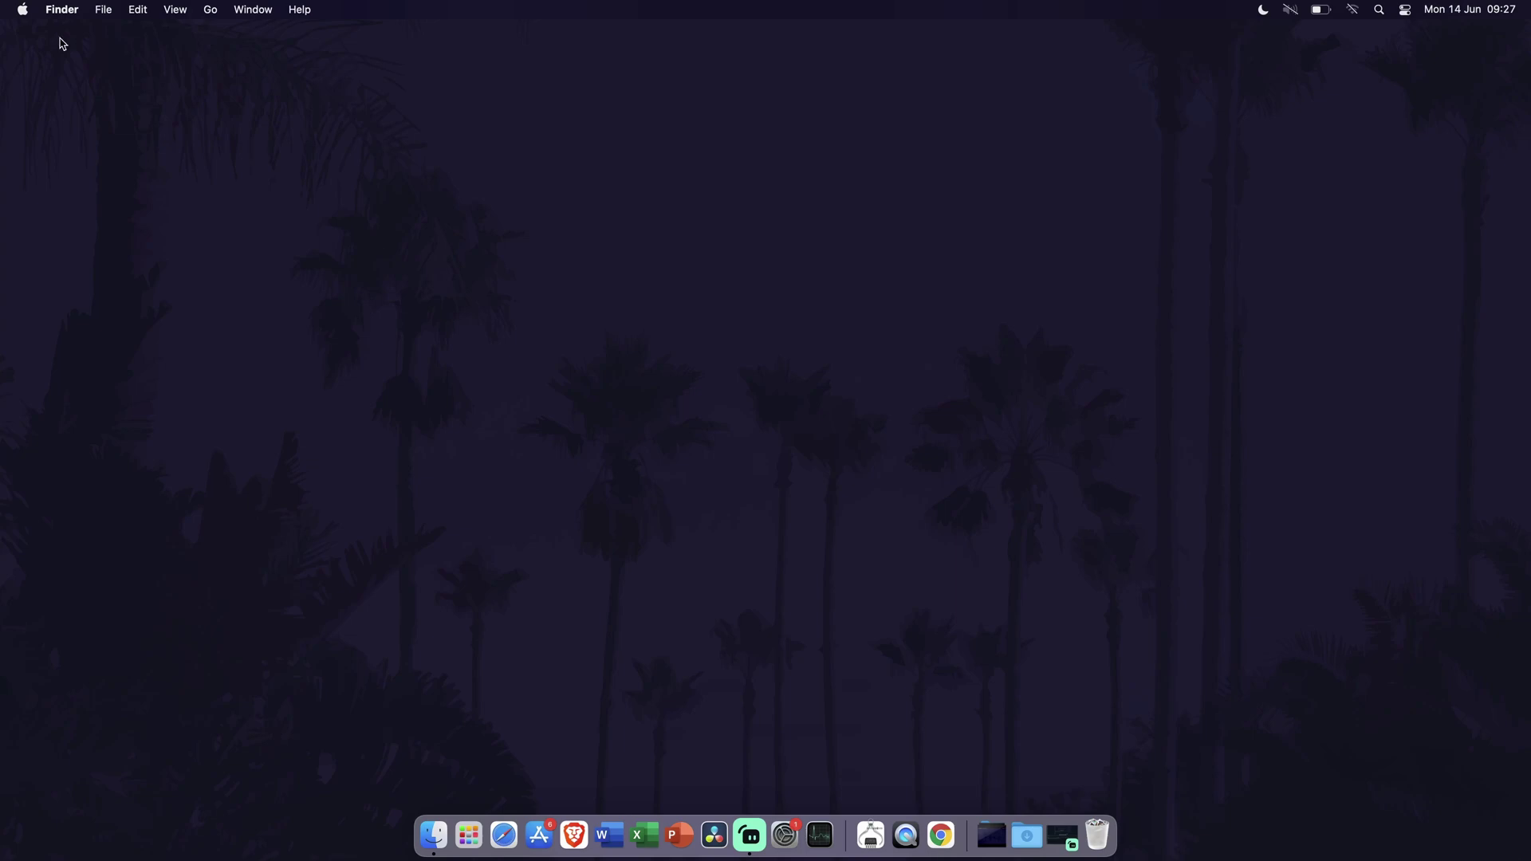
# - Open Software Update from About This Mac and choose Restart Now for macOS Big Sur 11.4
pyautogui.click(23, 9)
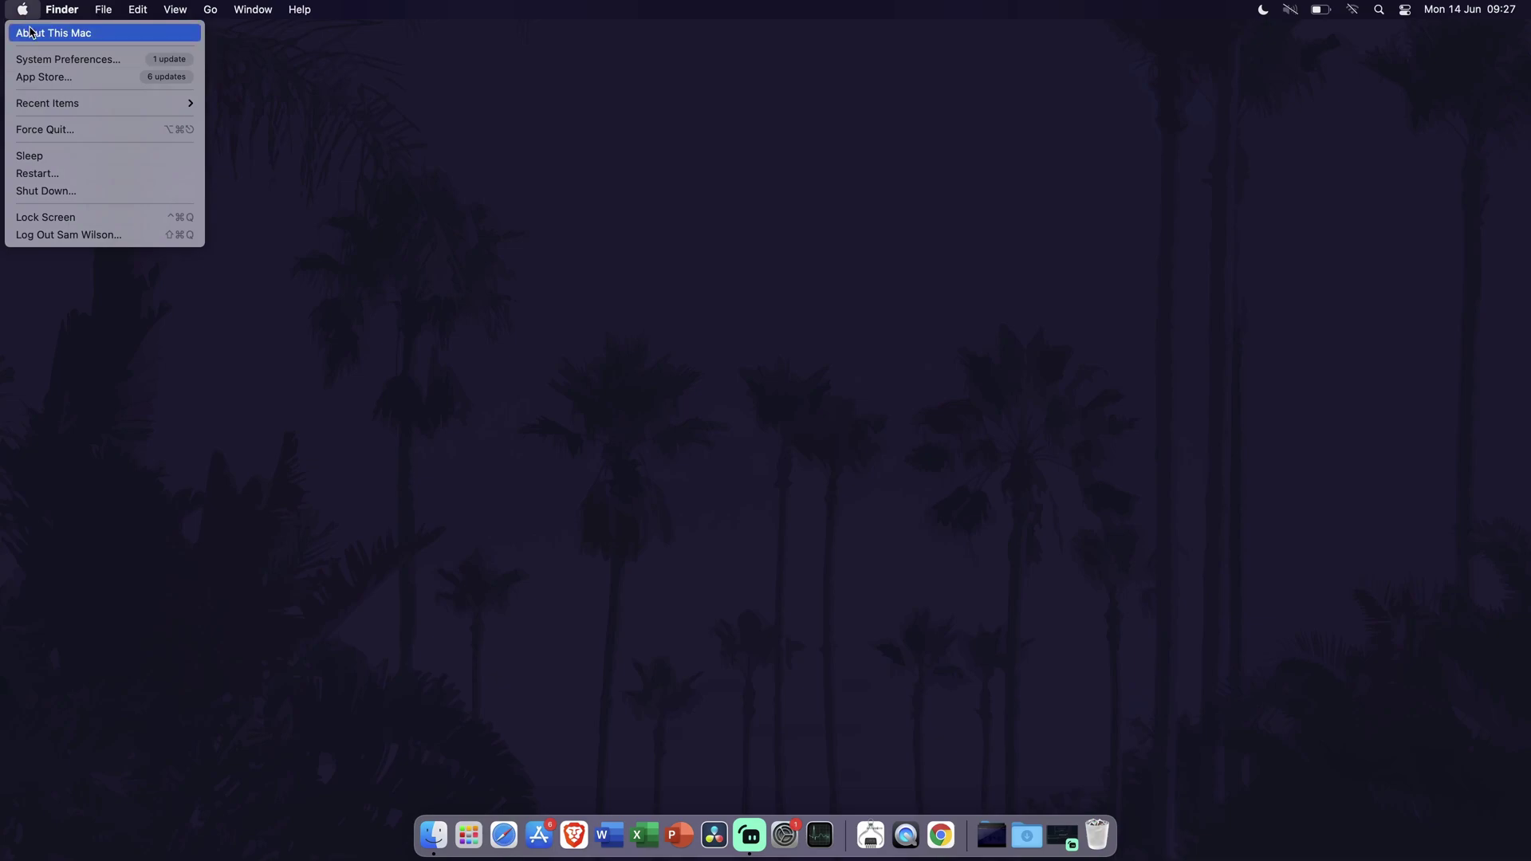
pyautogui.click(106, 42)
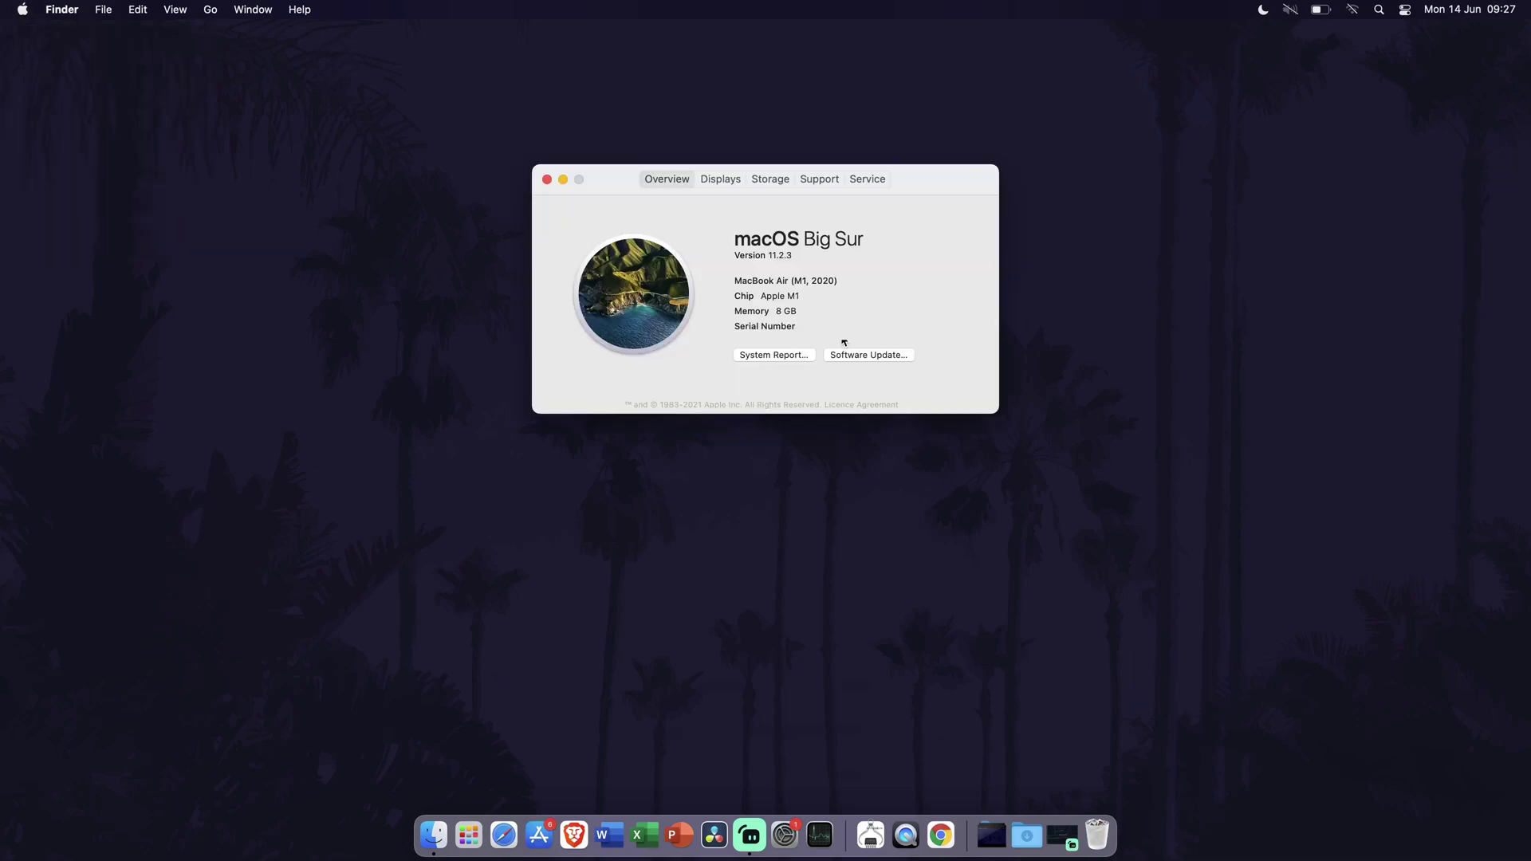
pyautogui.click(891, 356)
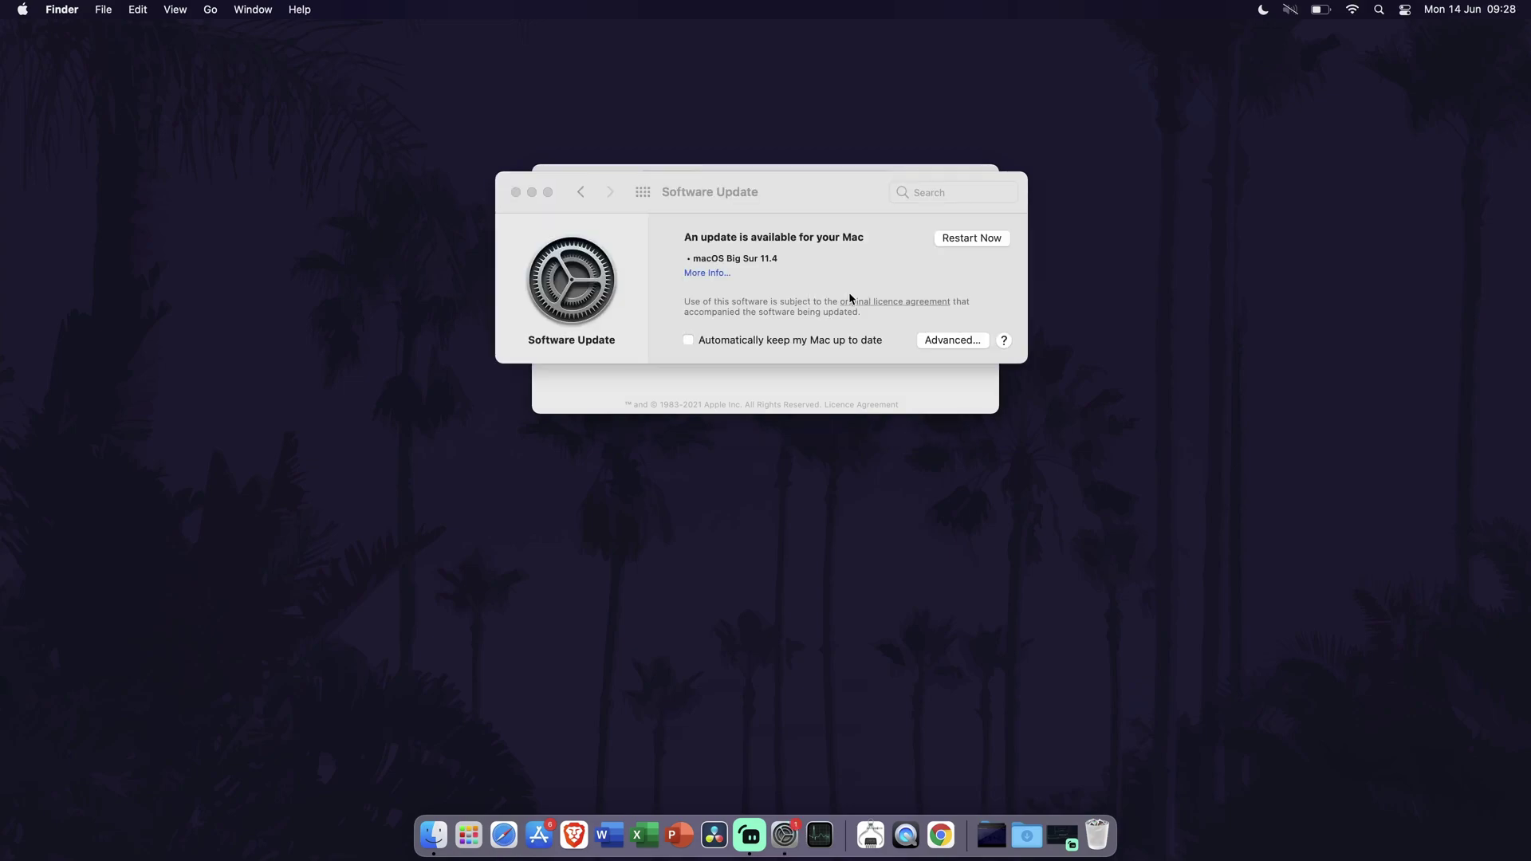
pyautogui.click(973, 239)
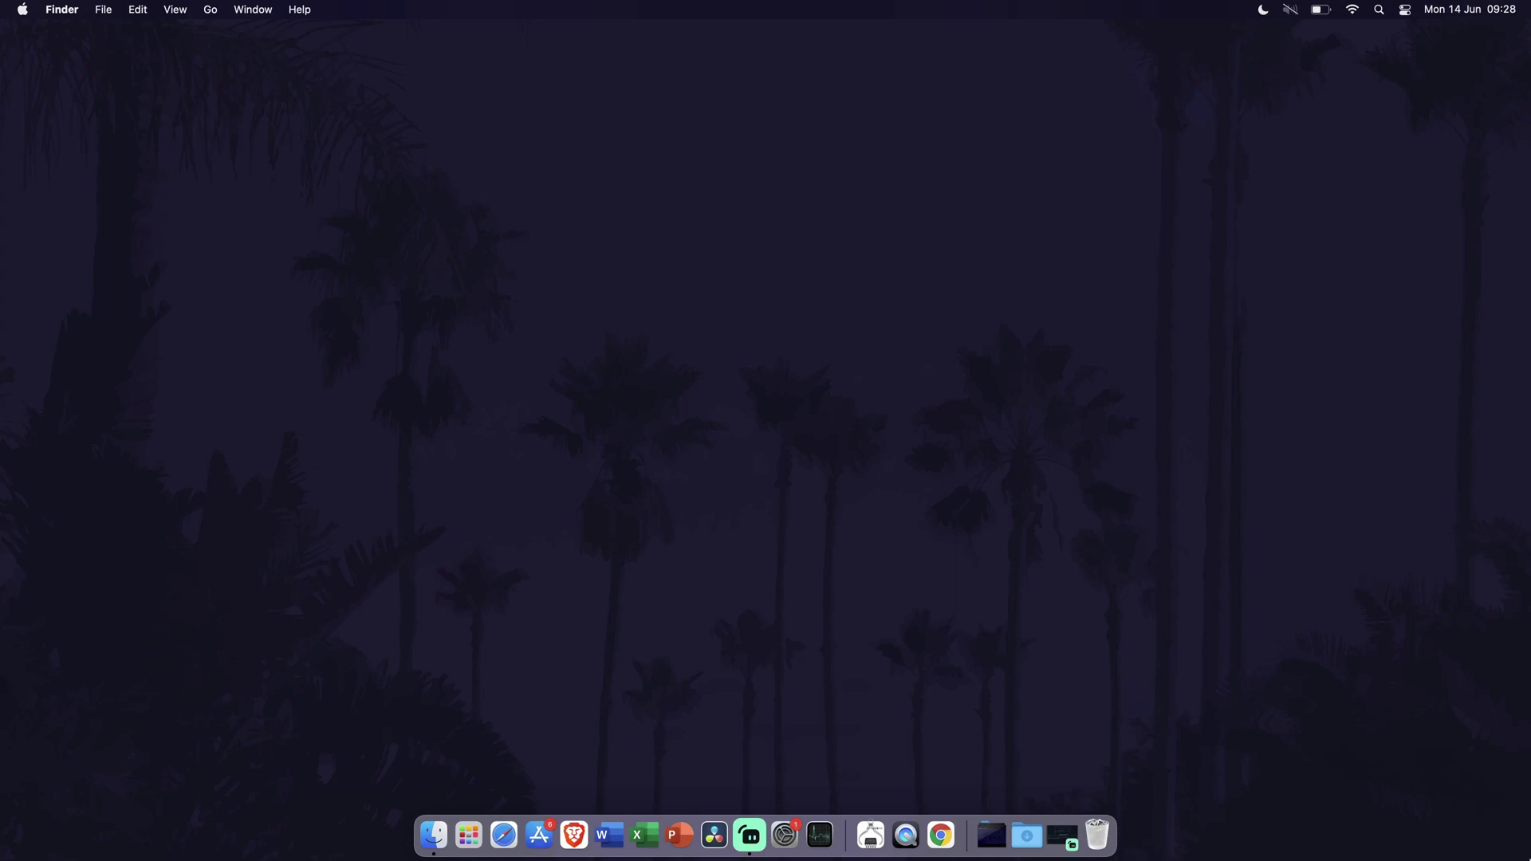
pyautogui.click(820, 835)
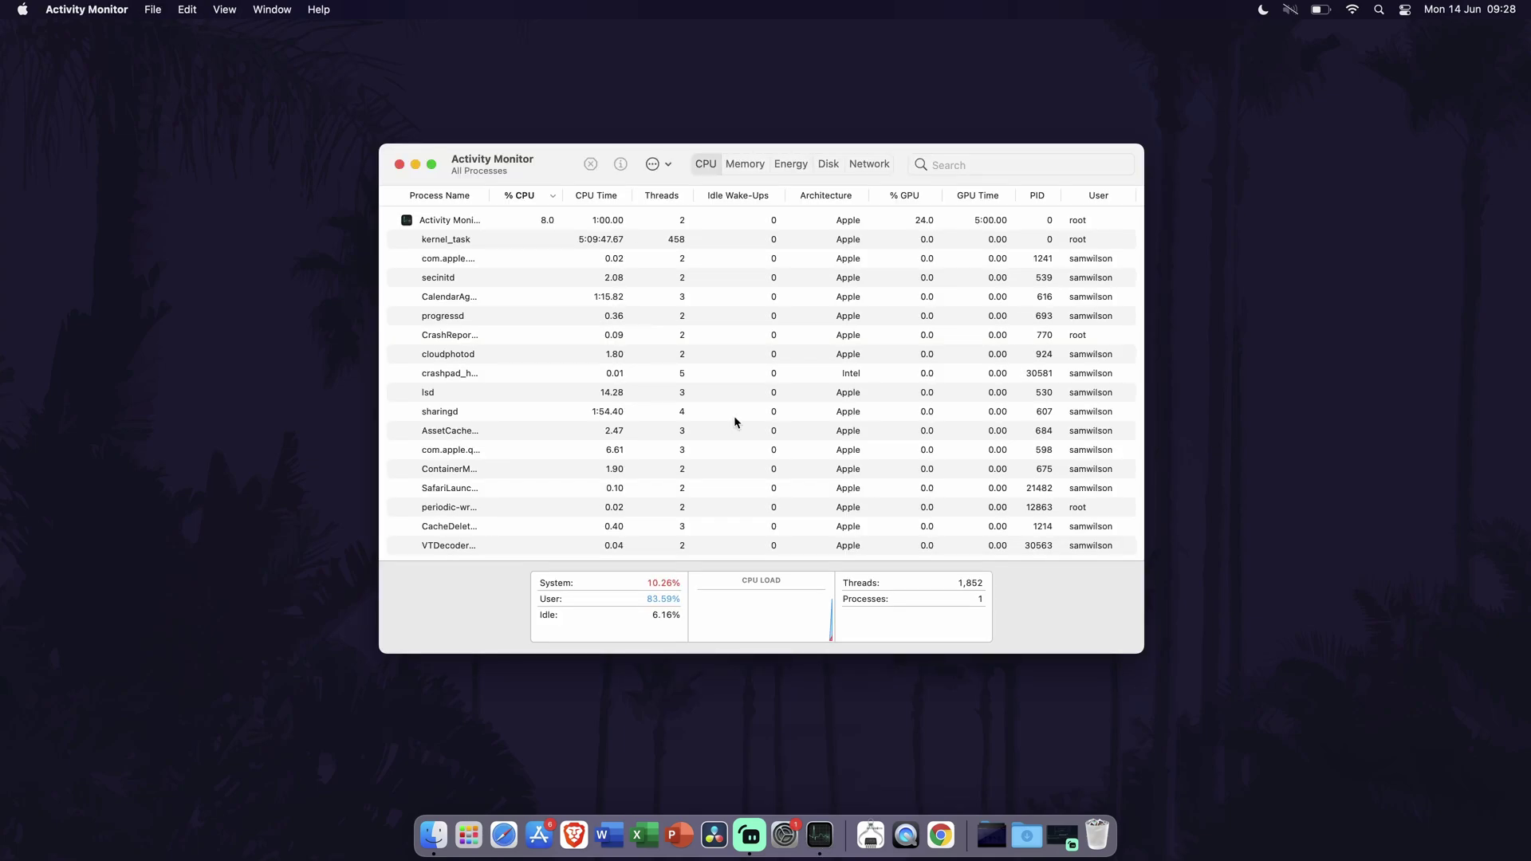
pyautogui.click(792, 168)
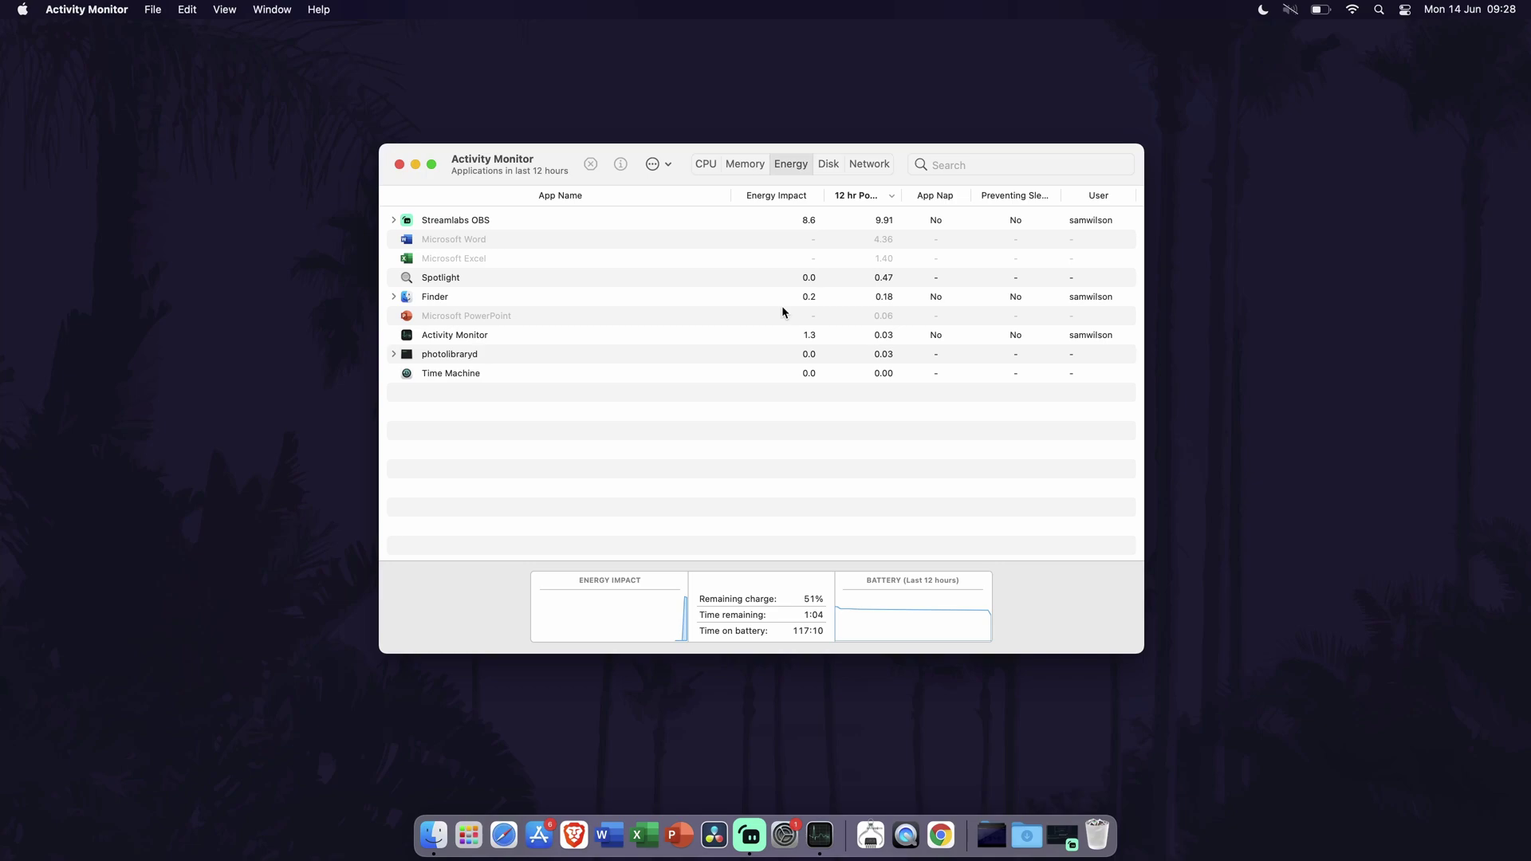
pyautogui.press('super+1')
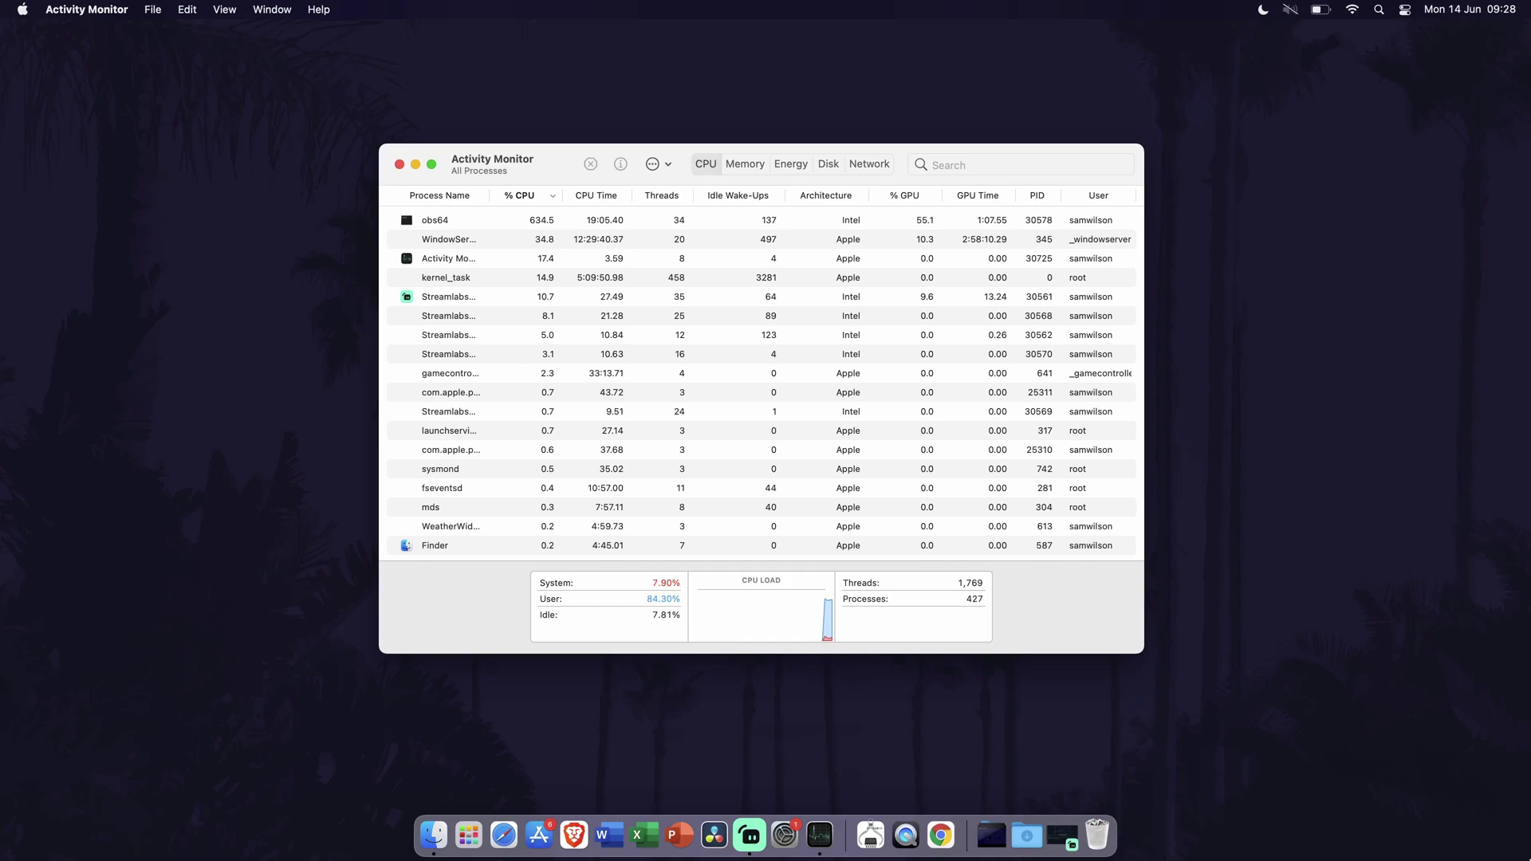
pyautogui.press('super+w')
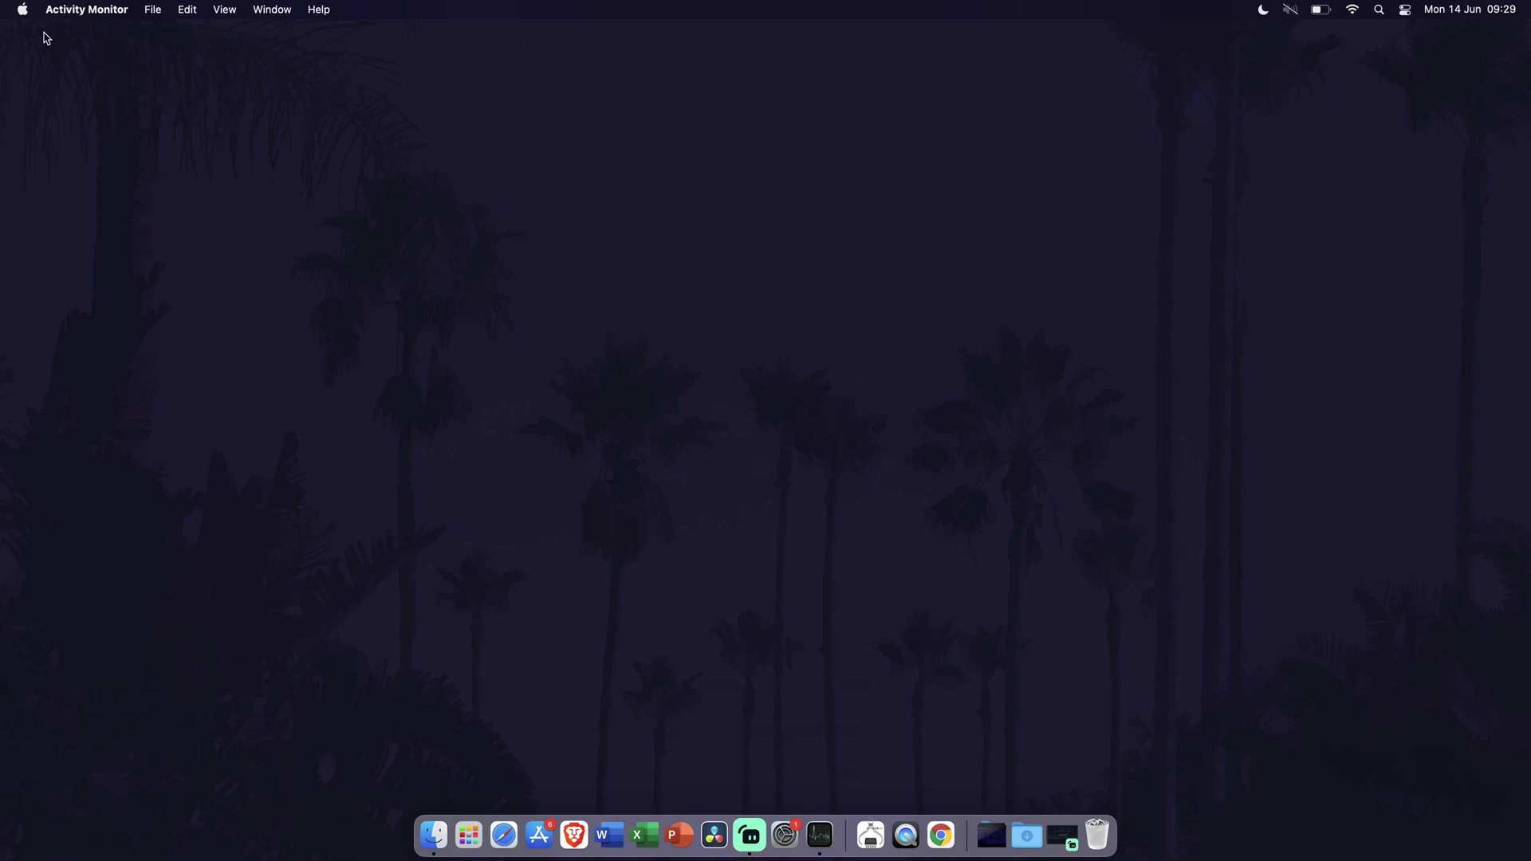
pyautogui.click(22, 9)
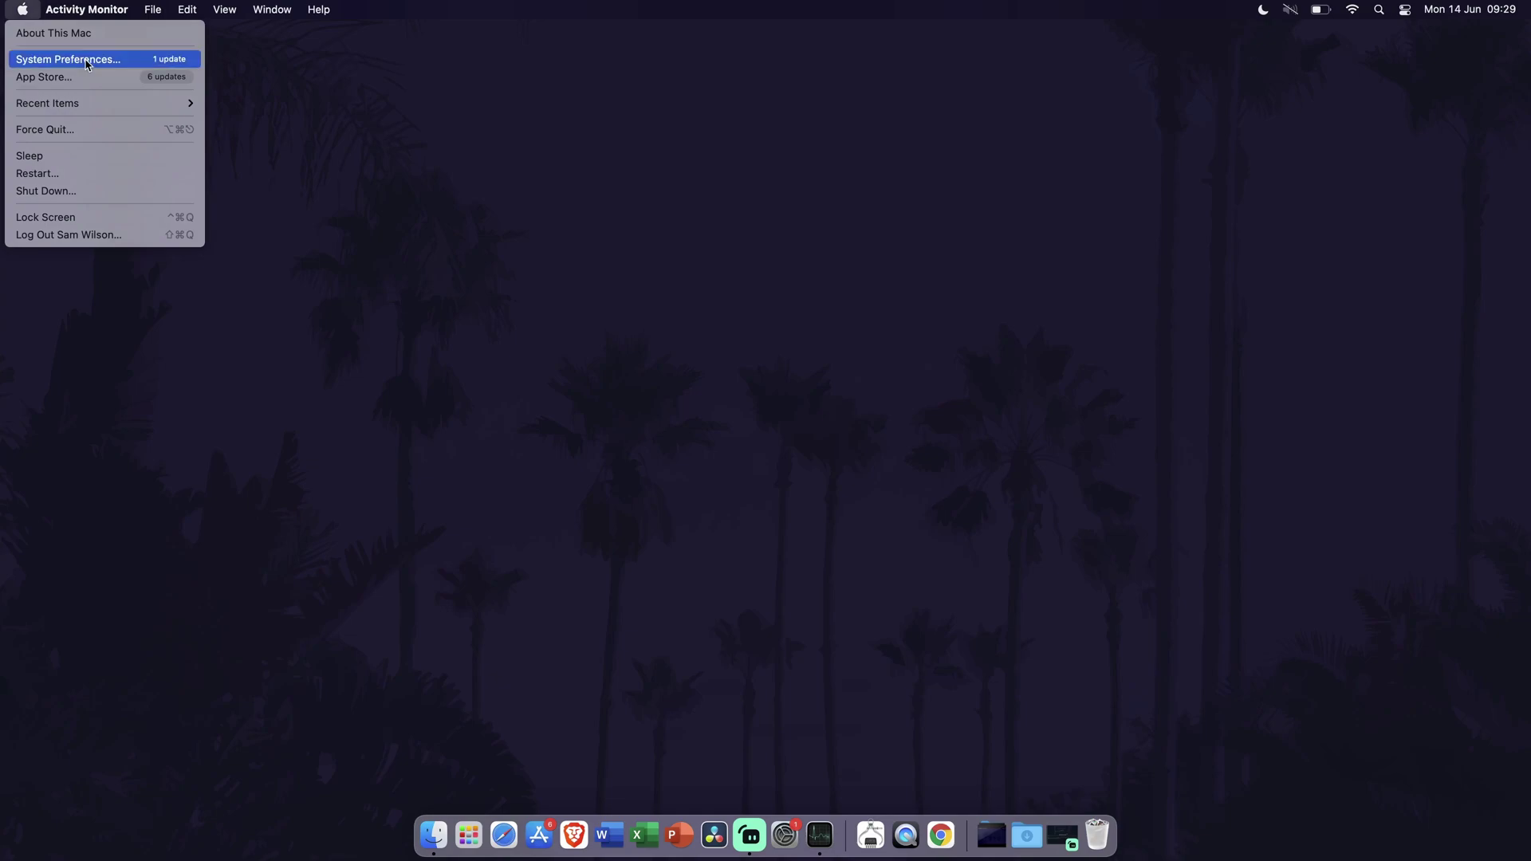
pyautogui.click(87, 60)
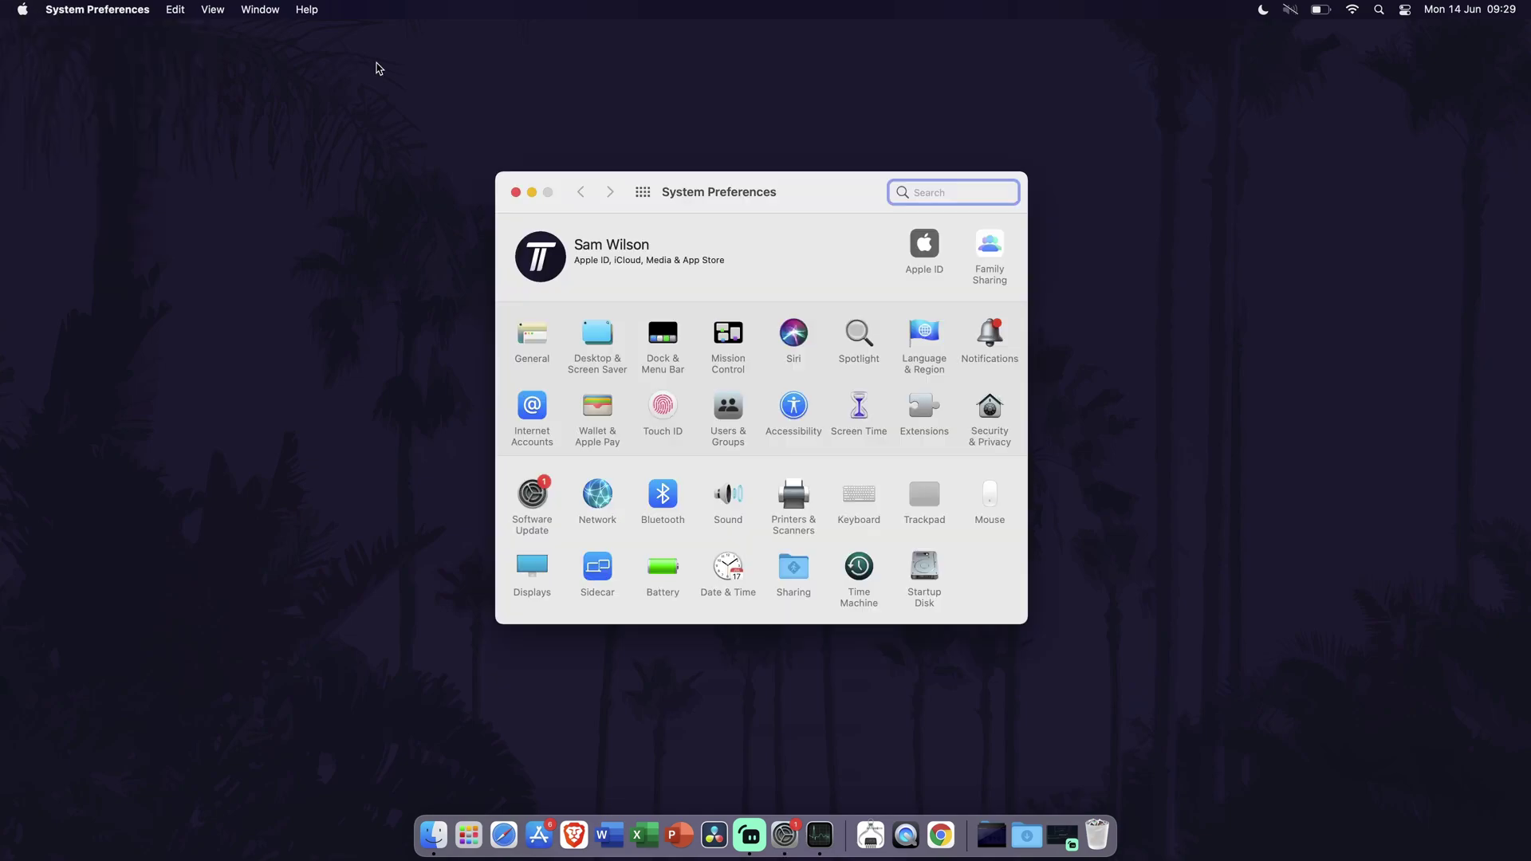
pyautogui.click(670, 576)
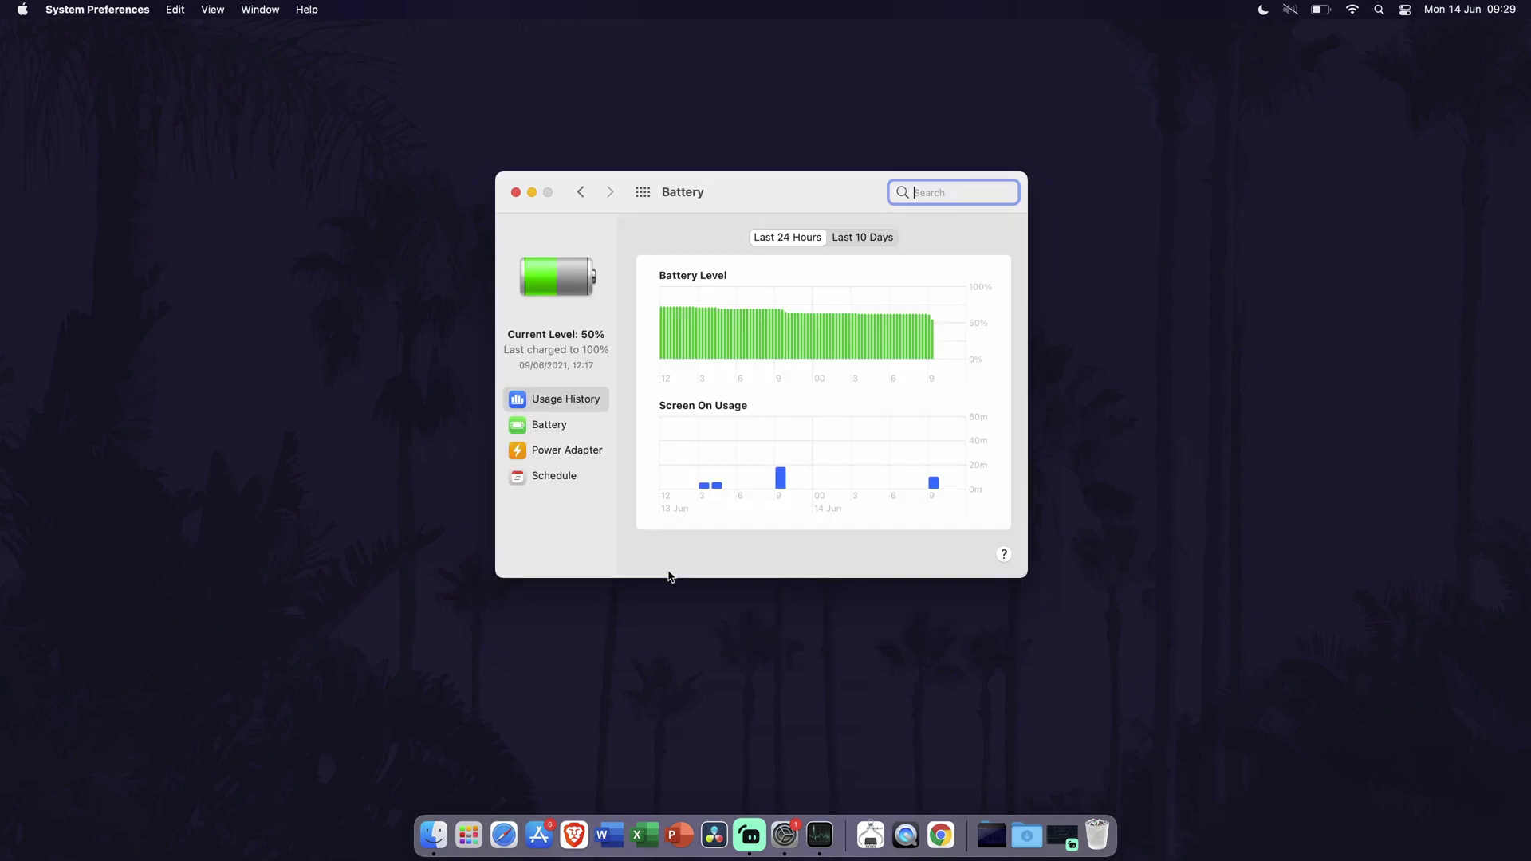
pyautogui.click(571, 424)
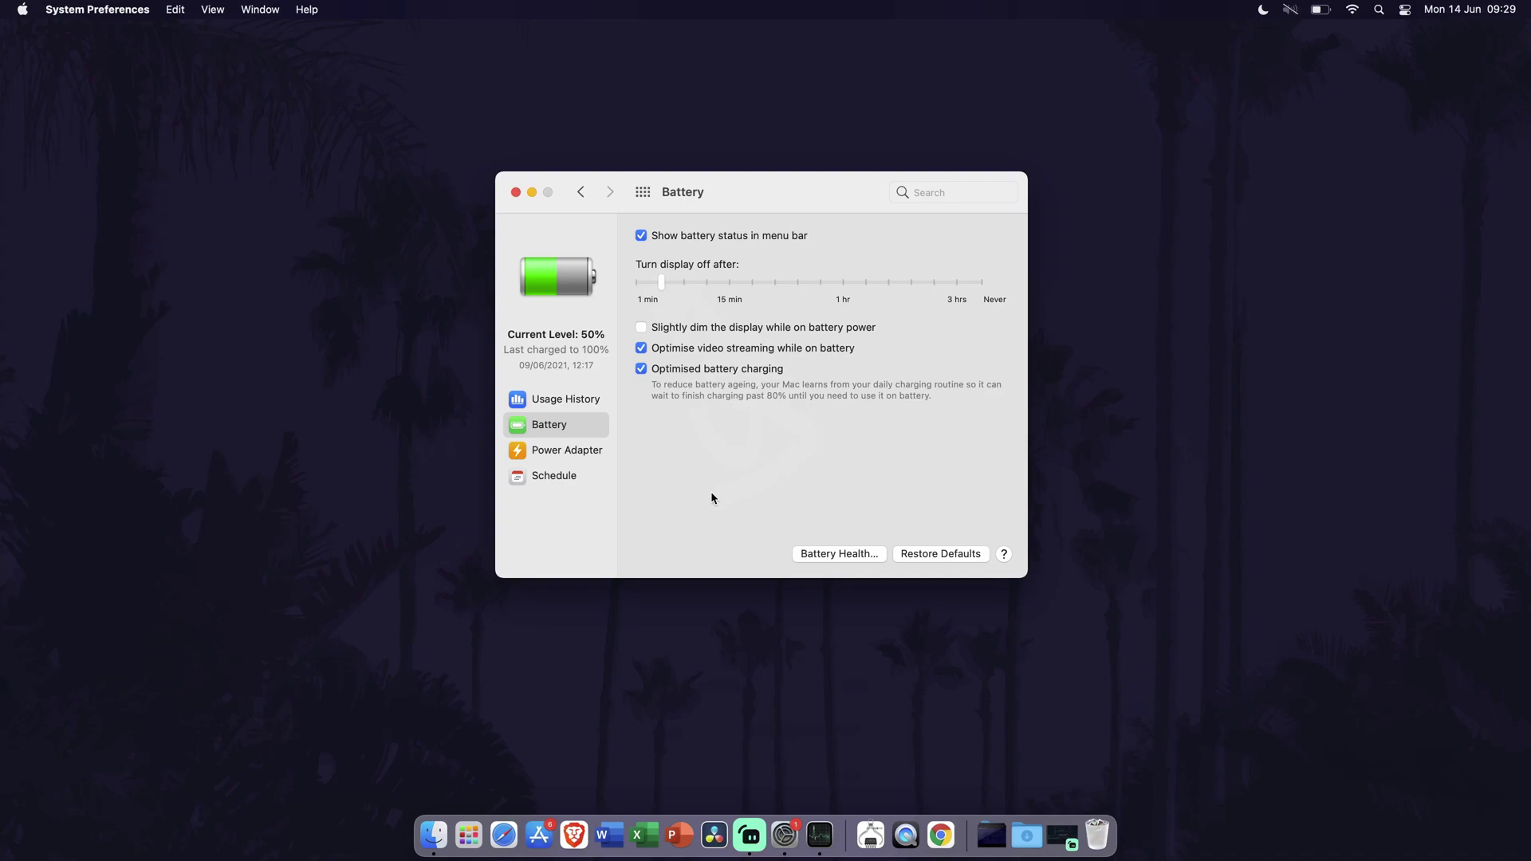
pyautogui.press('Down')
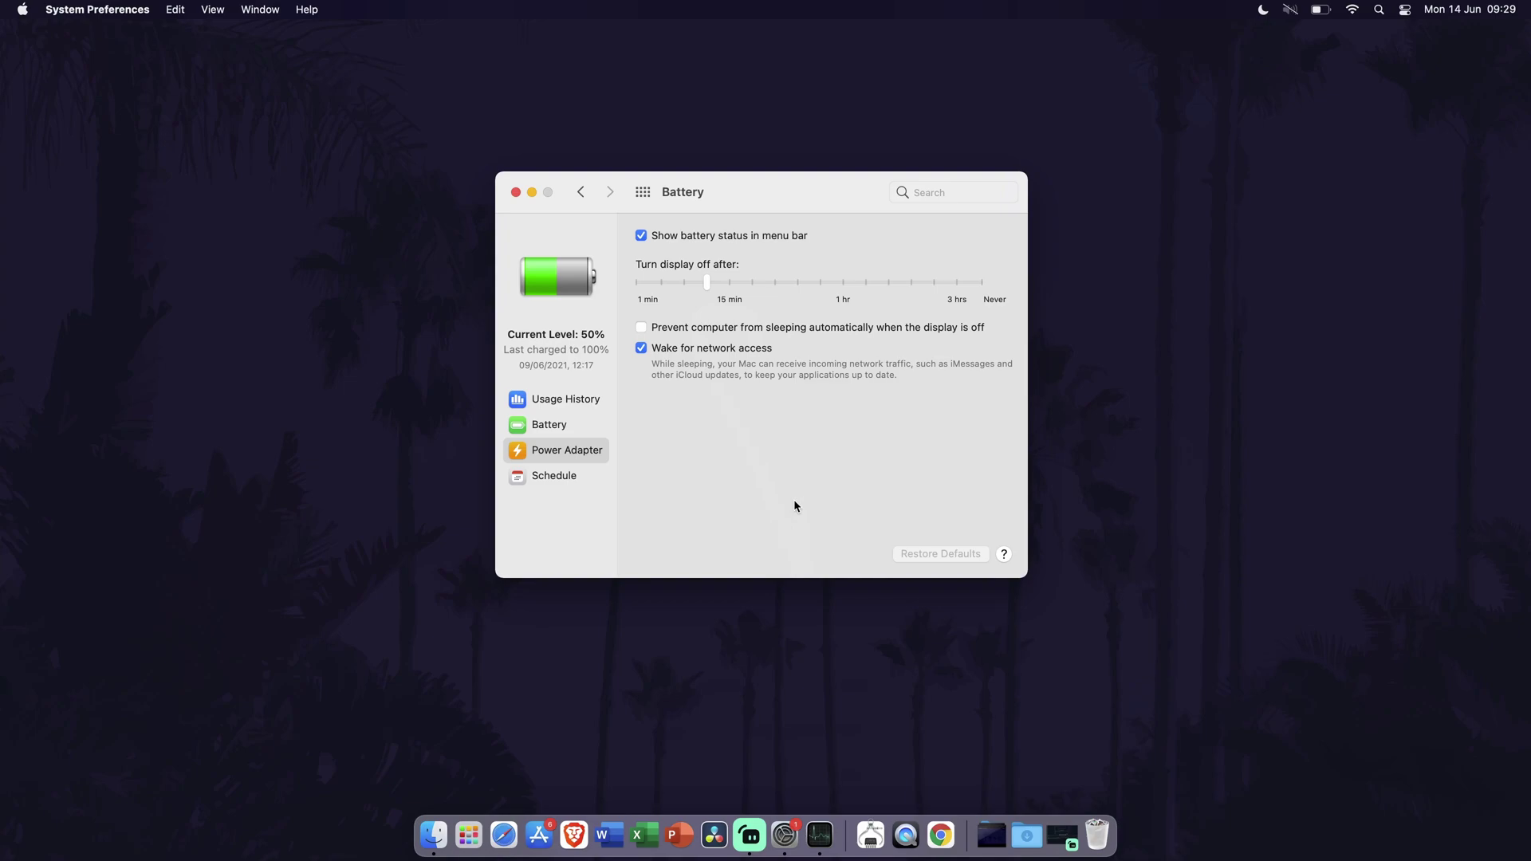
pyautogui.press('super+q')
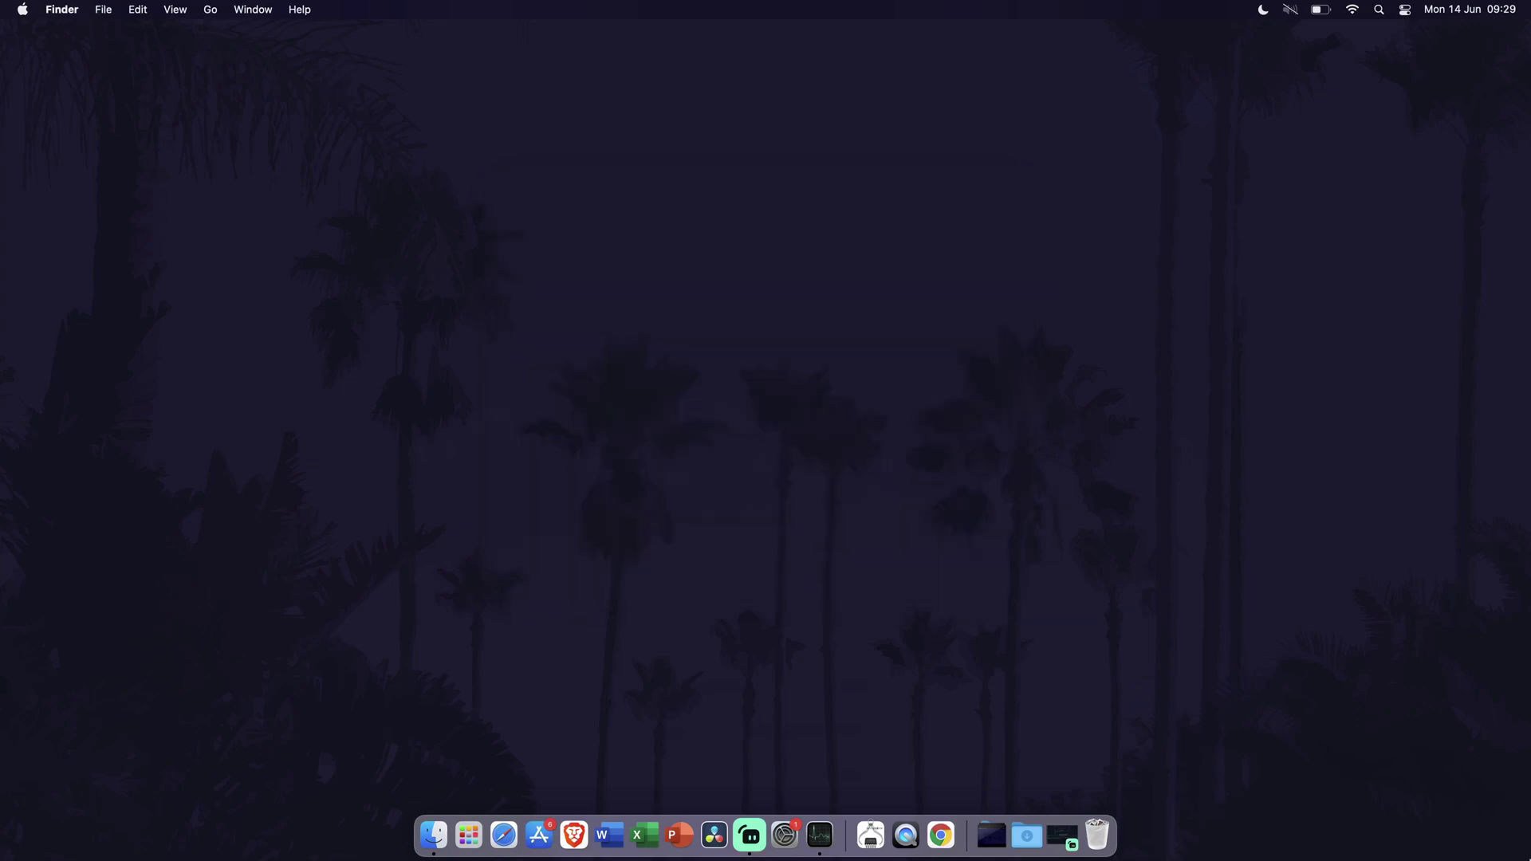